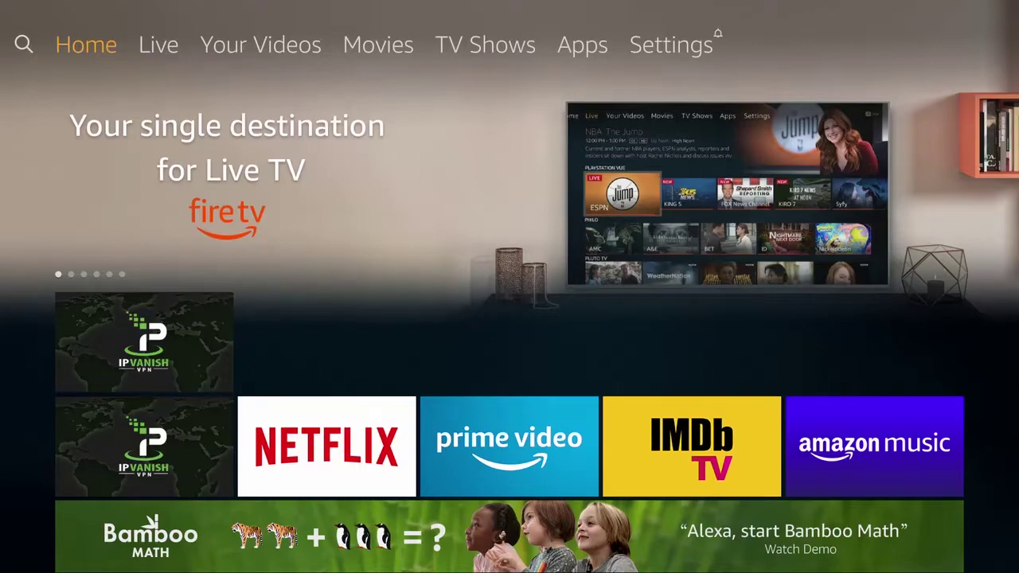
Step: Launch IPVanish VPN from the Recent row, connected to Seoul, South Korea, then leave it
key("Down")
key("Down")
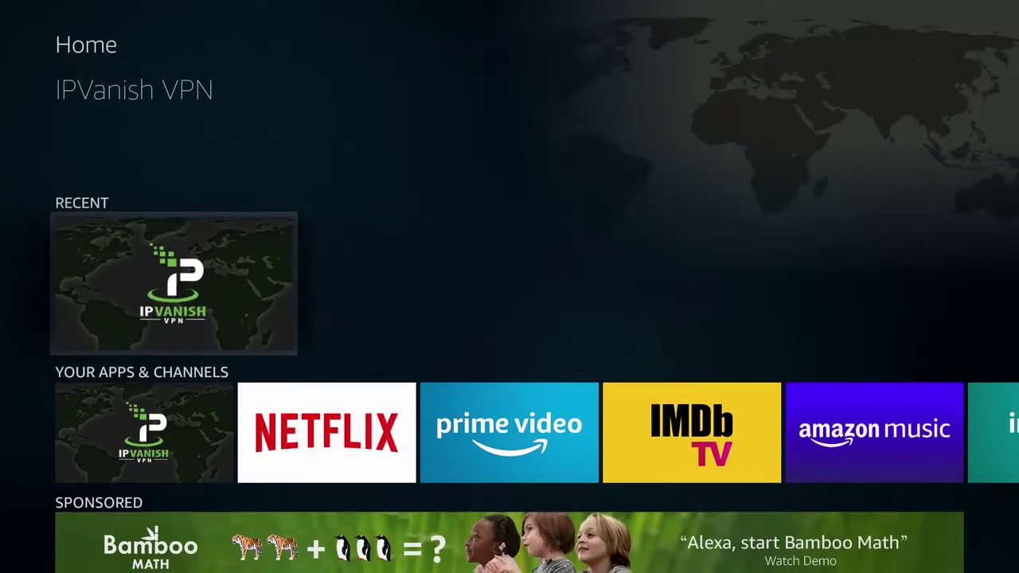
key("Return")
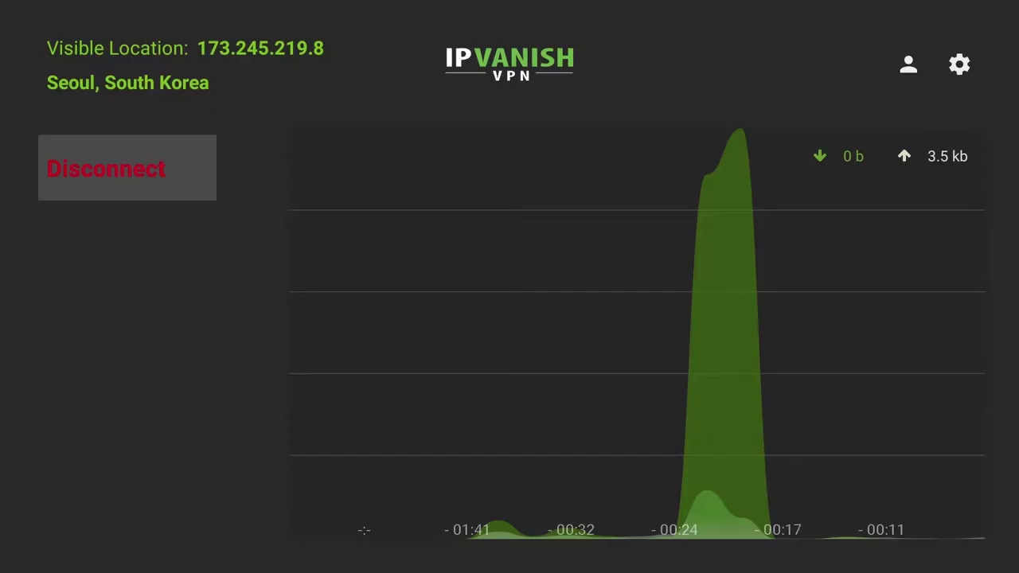
key("Escape")
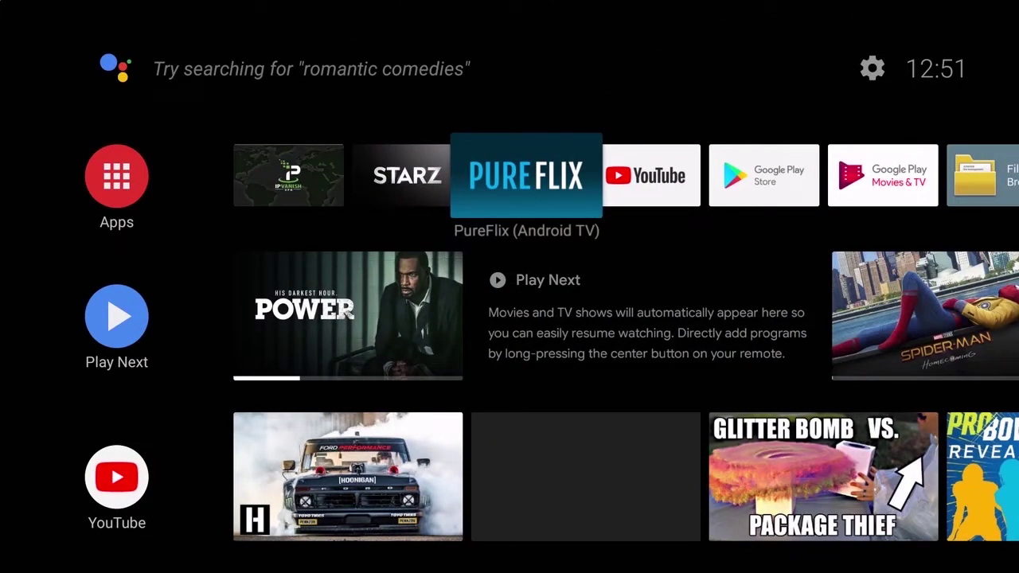
Step: Move along the home screen apps row toward Play Store
key("Right")
key("Right")
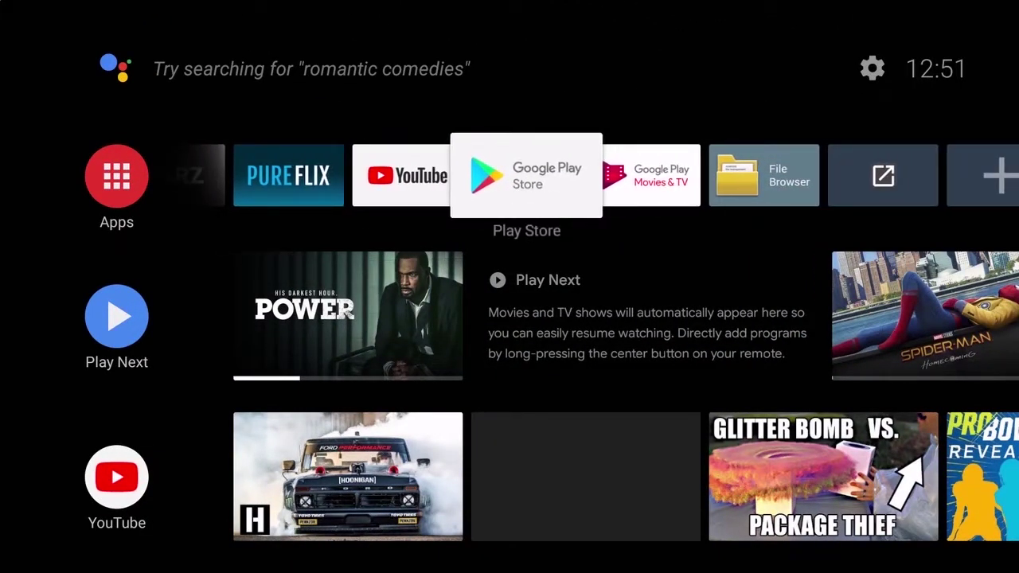
Step: In Google Play Store, type 'kodi' into the search with the on-screen keyboard
key("Return")
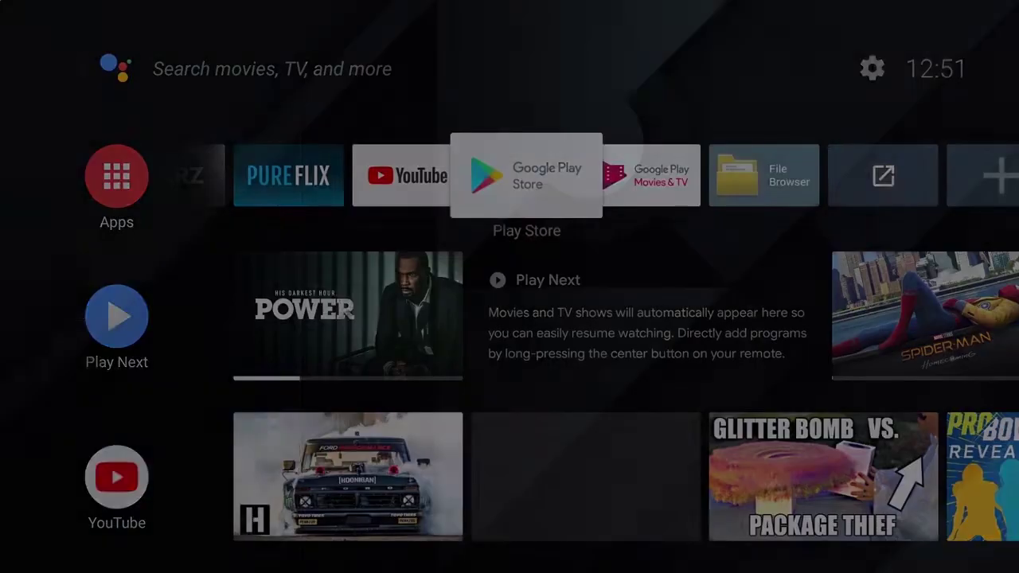
key("Up")
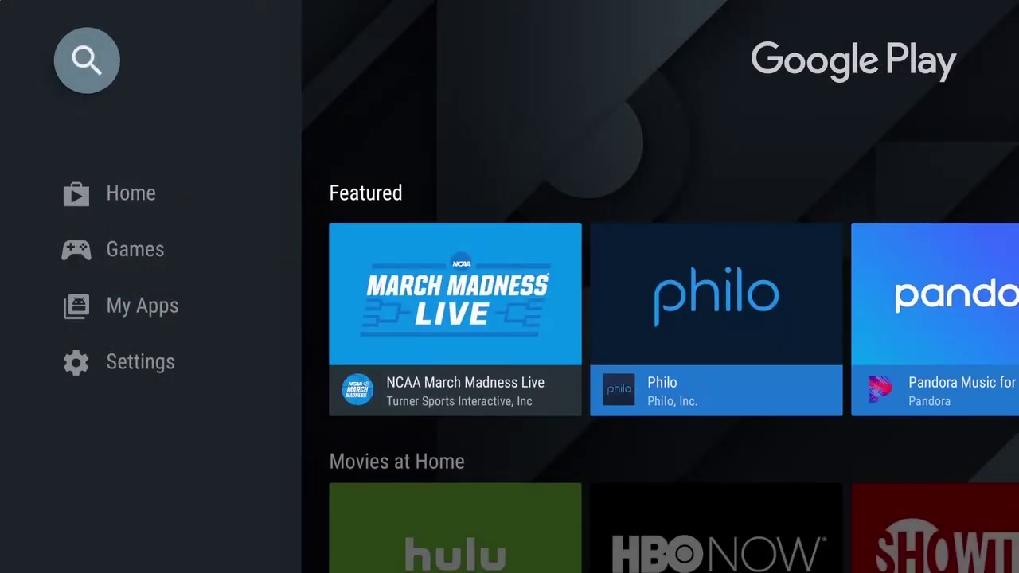
key("Return")
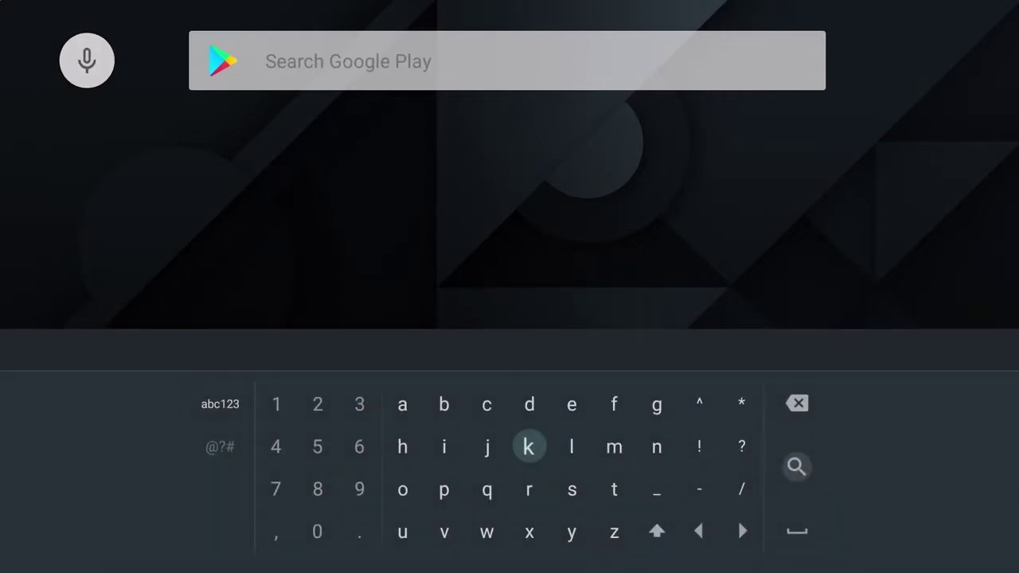
type("k")
key("Down")
key("Left")
key("Left")
key("Left")
type("o")
key("Up")
key("Up")
key("Right")
key("Right")
key("Right")
type("d")
key("Down")
key("Left")
key("Left")
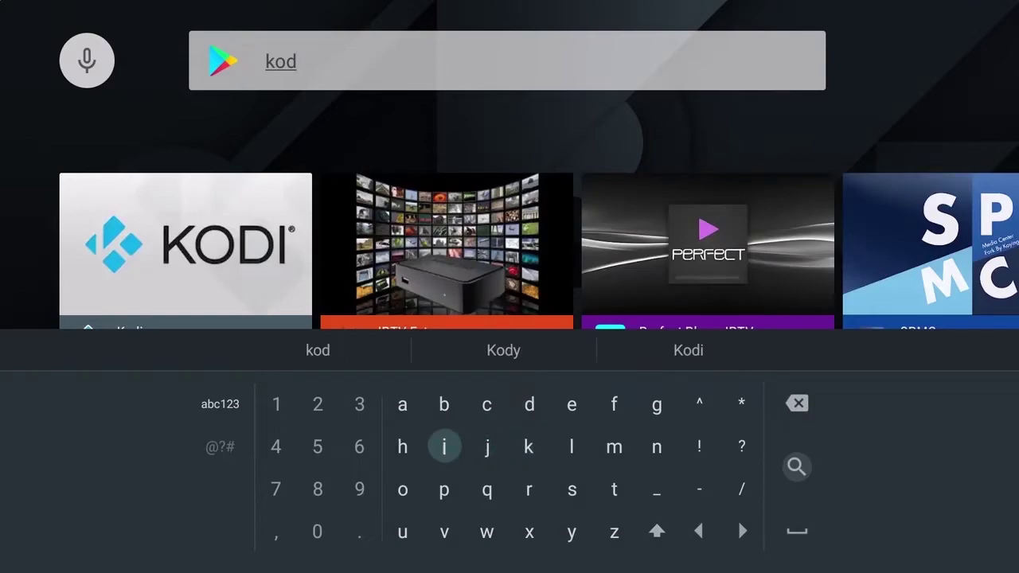
type("i")
Step: Open the Kodi by XBMC Foundation details page from the suggestion, then bring up Microsoft Store
key("Up")
key("Up")
key("Up")
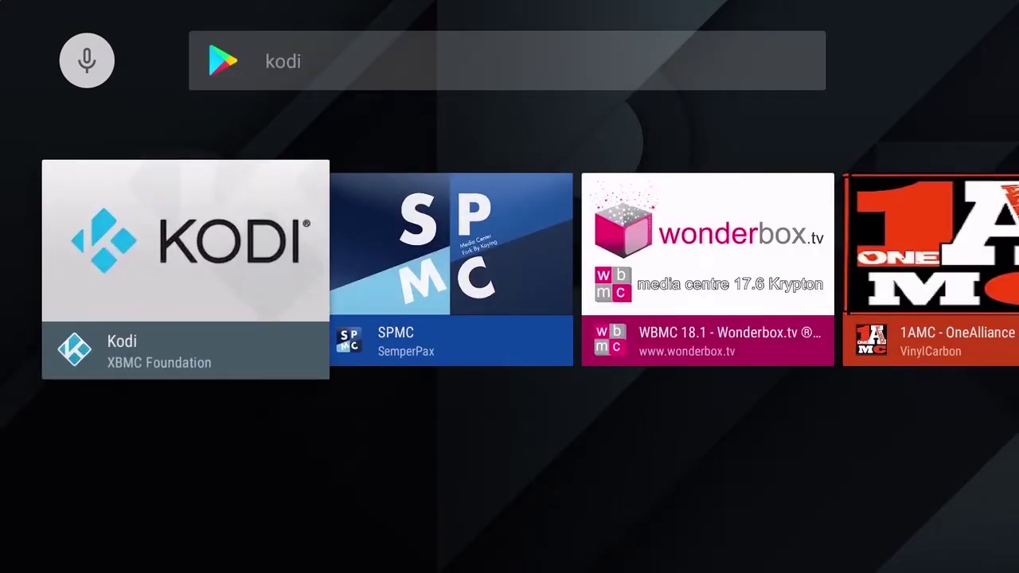
key("Return")
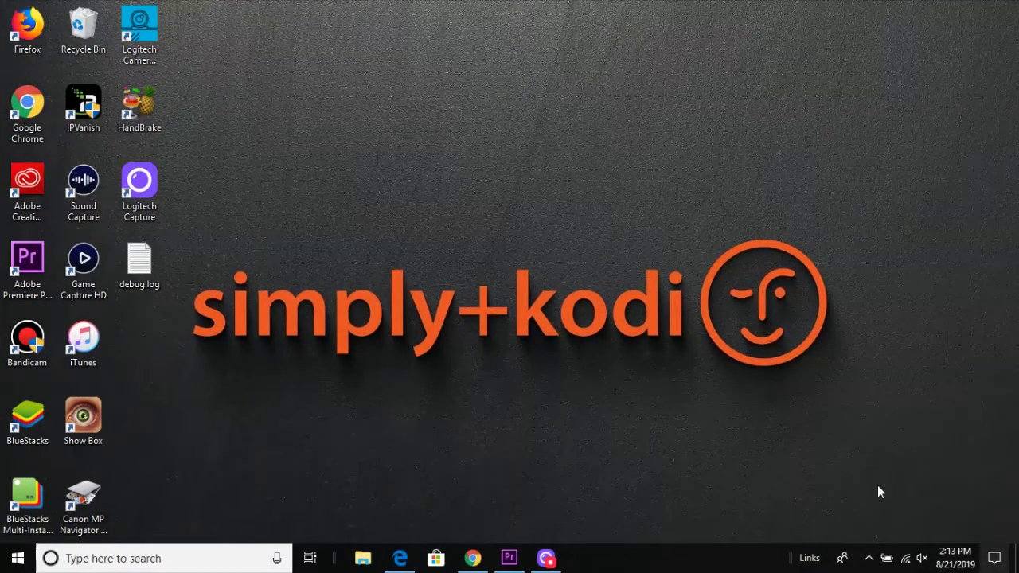
left_click(436, 559)
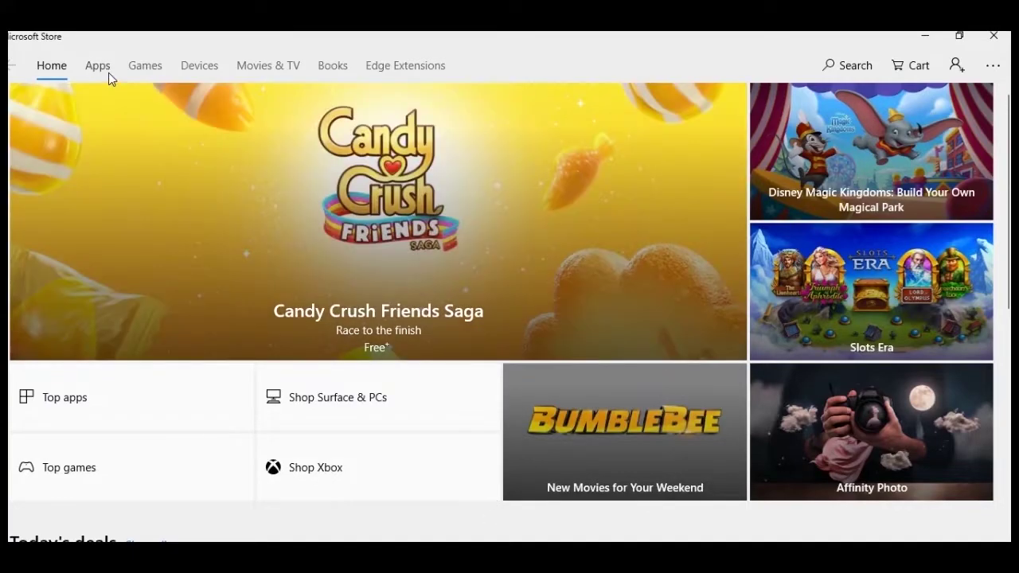
Step: Search Microsoft Store Apps for 'kodi', install Kodi on the PC and launch it
left_click(106, 70)
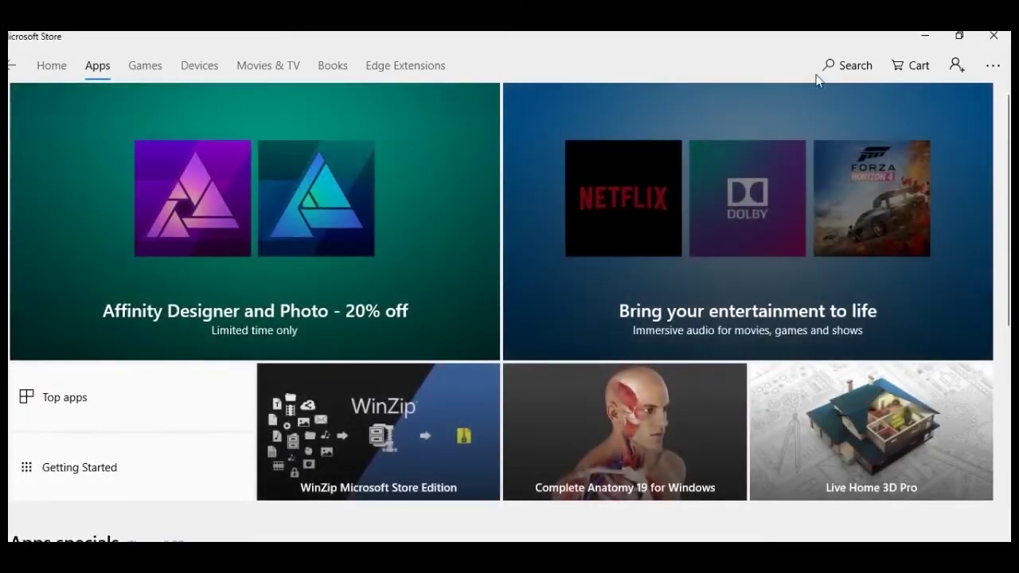
left_click(864, 72)
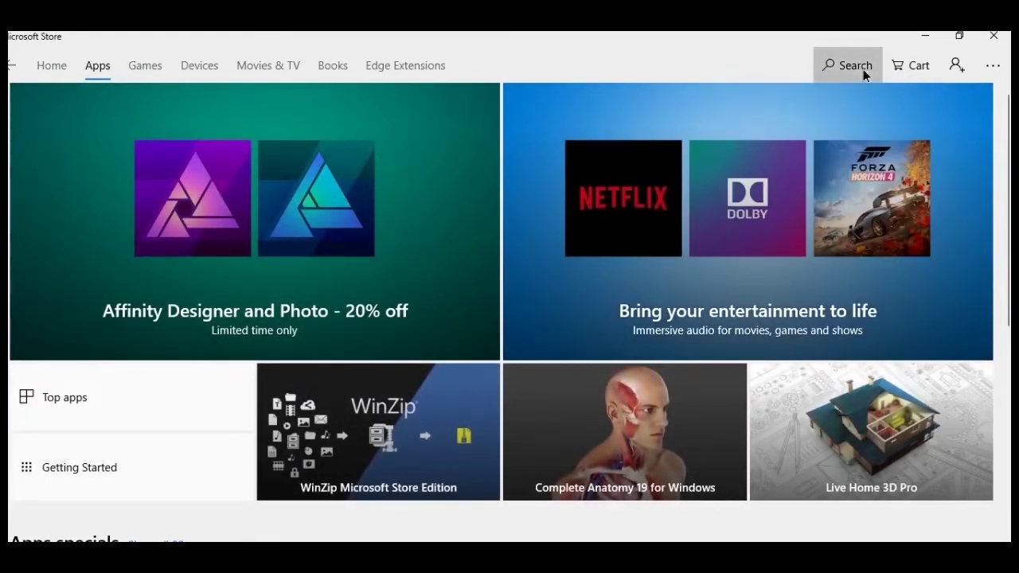
type("kodi")
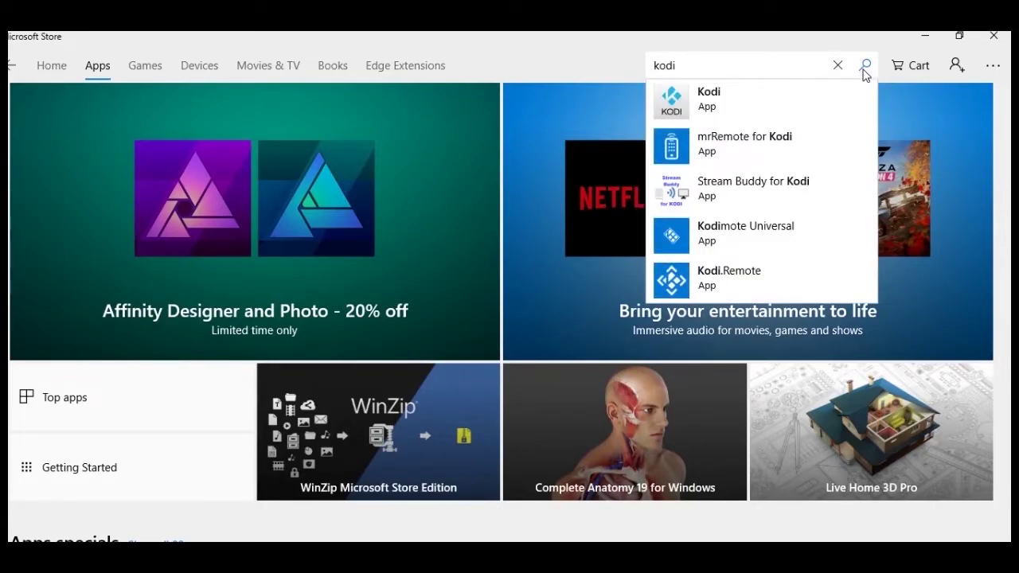
left_click(721, 110)
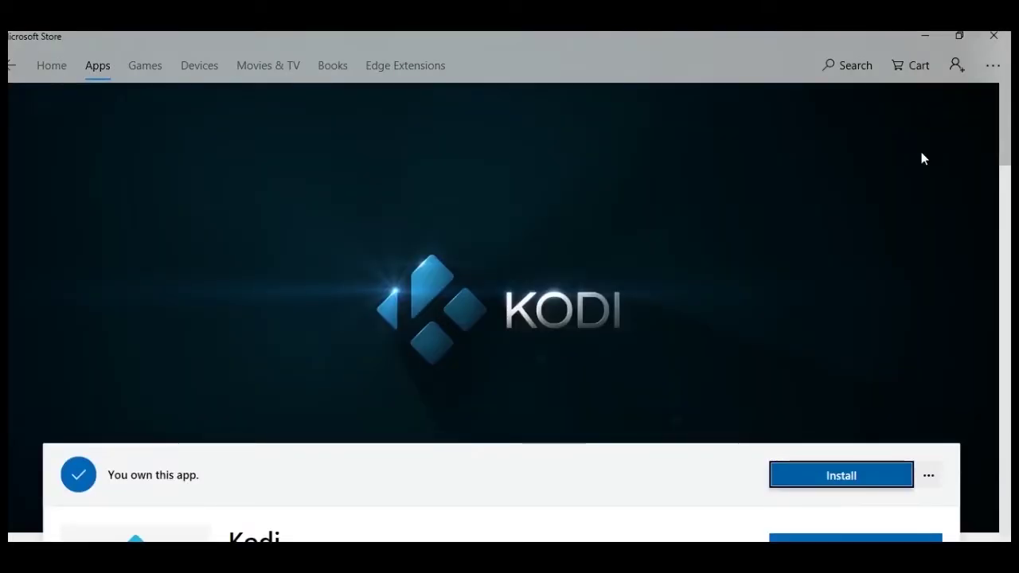
scroll(1003, 225, "down", 3)
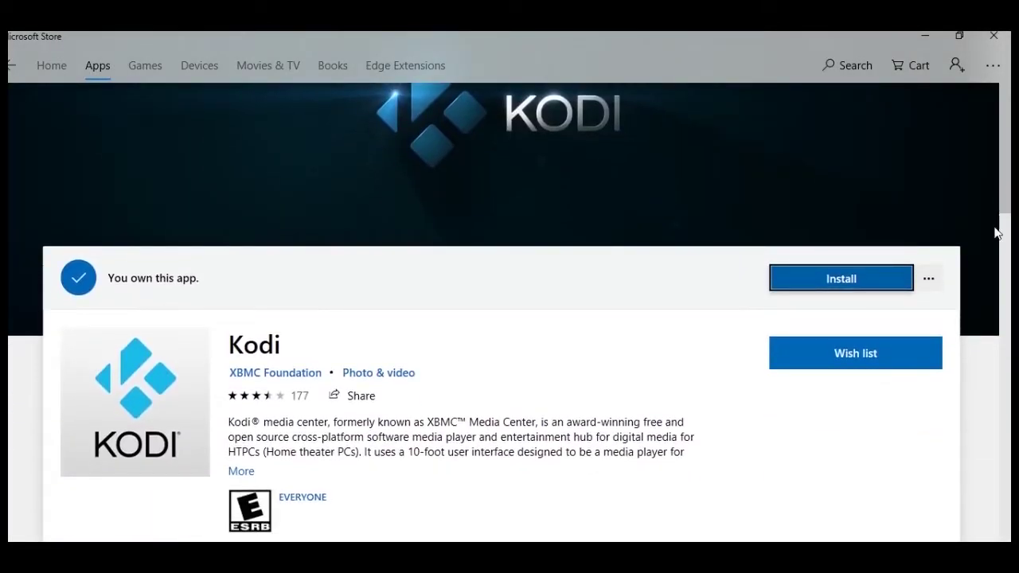
left_click(839, 285)
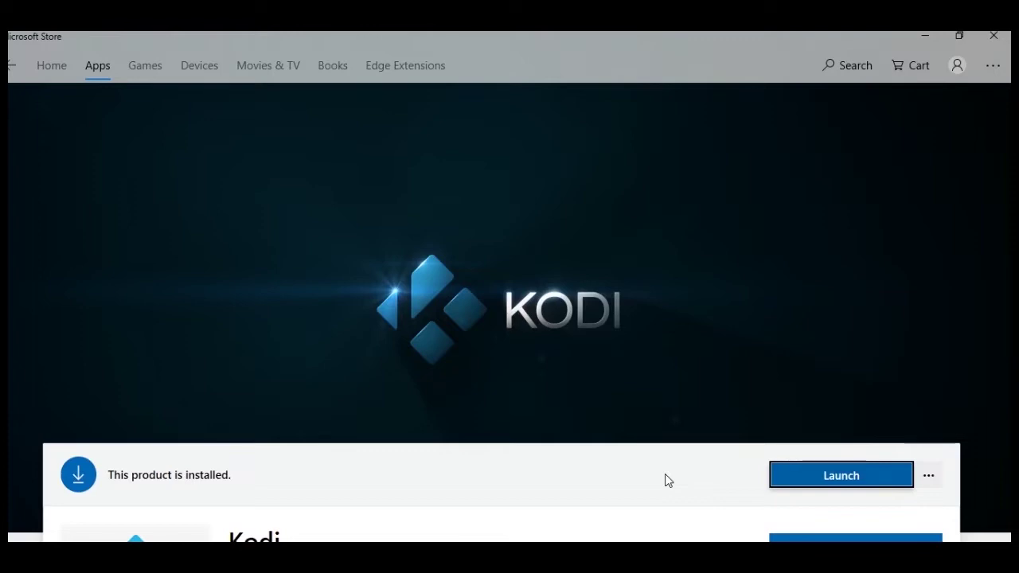
left_click(851, 478)
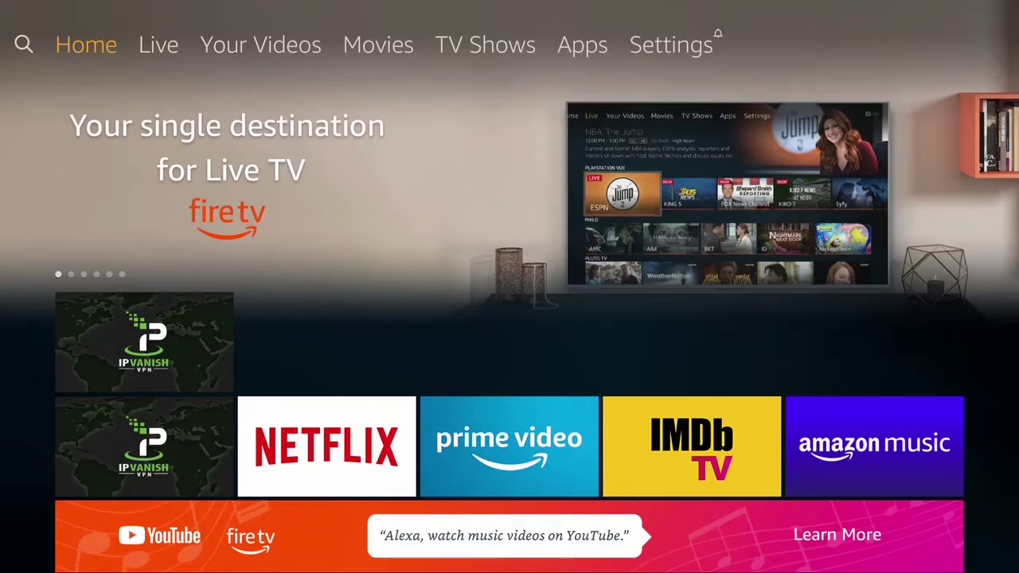
Step: Open Developer Options from the My Fire TV settings
key("Right")
key("Right")
key("Right")
key("Right")
key("Right")
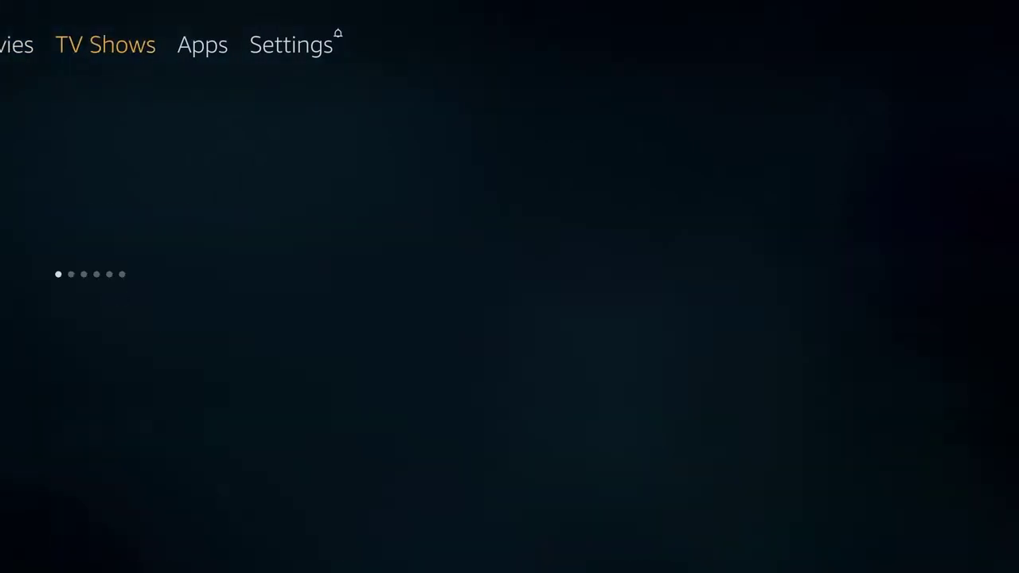
key("Right")
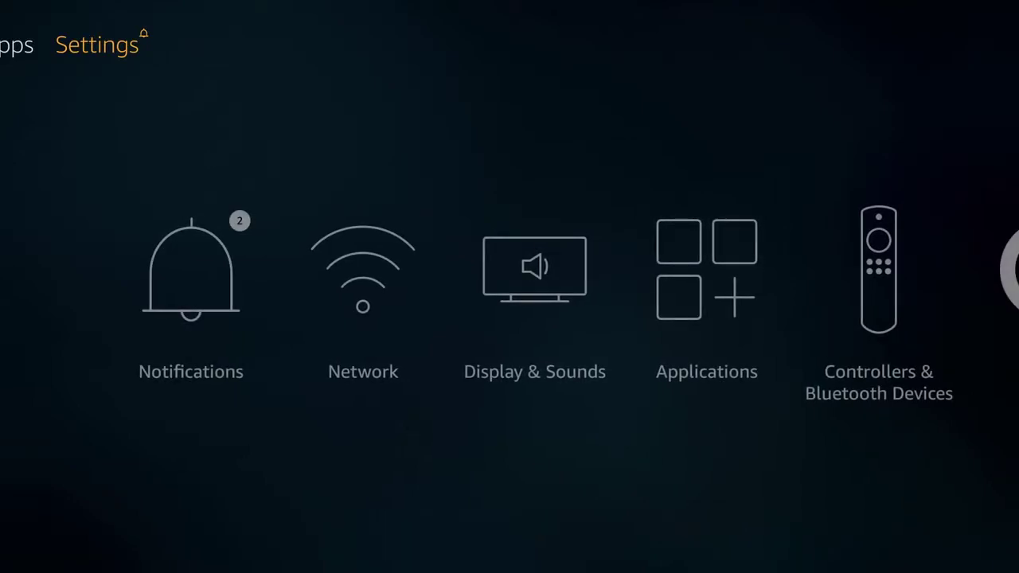
key("Down")
key("Right")
key("Right")
key("Right")
key("Right")
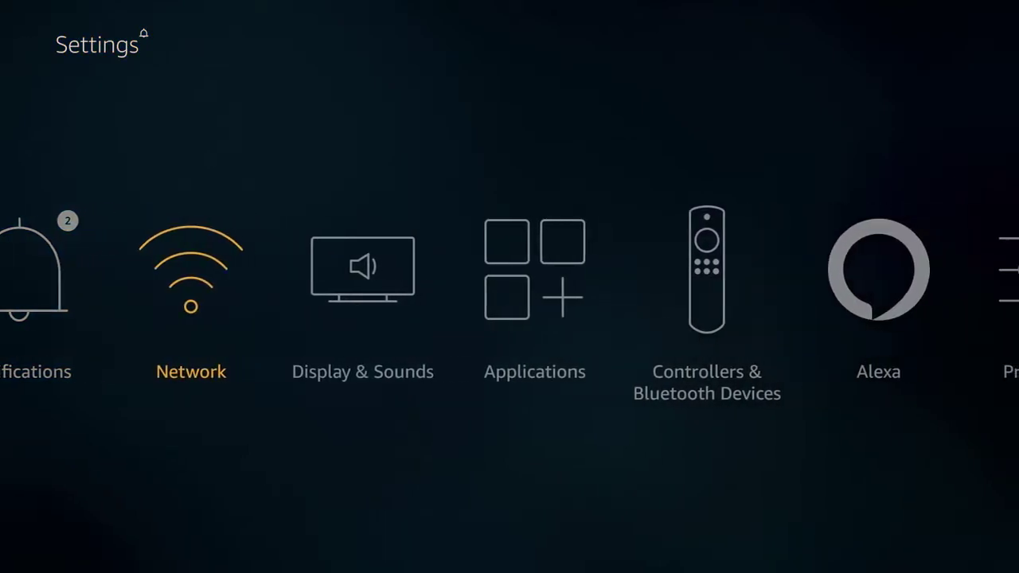
key("Right")
key("Right")
key("Right")
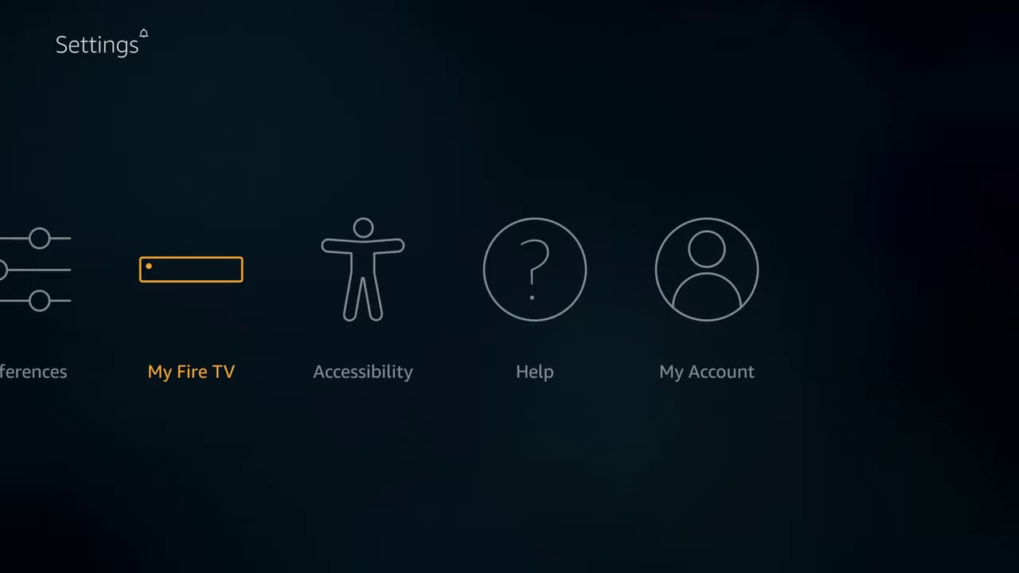
key("Return")
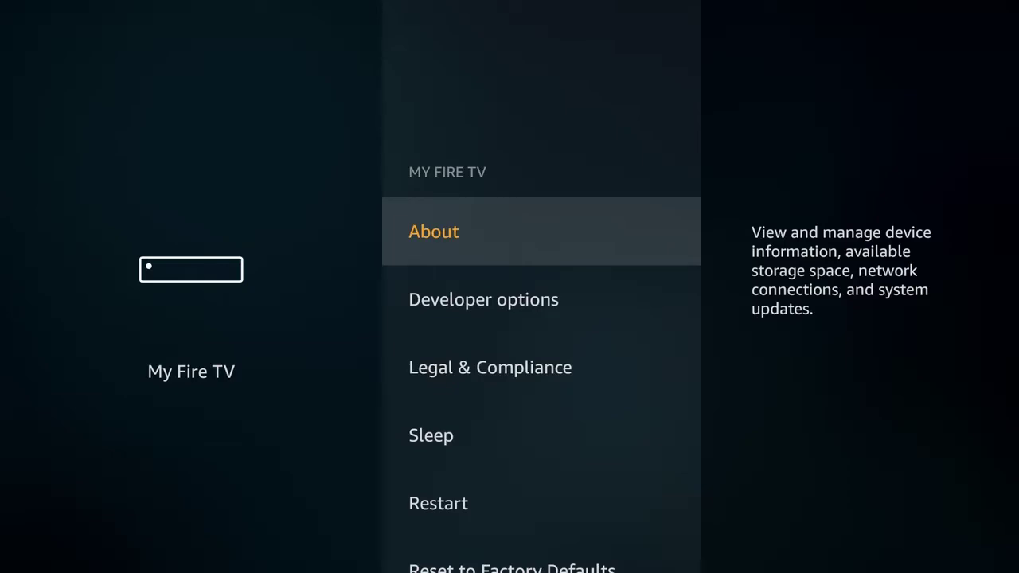
key("Down")
key("Return")
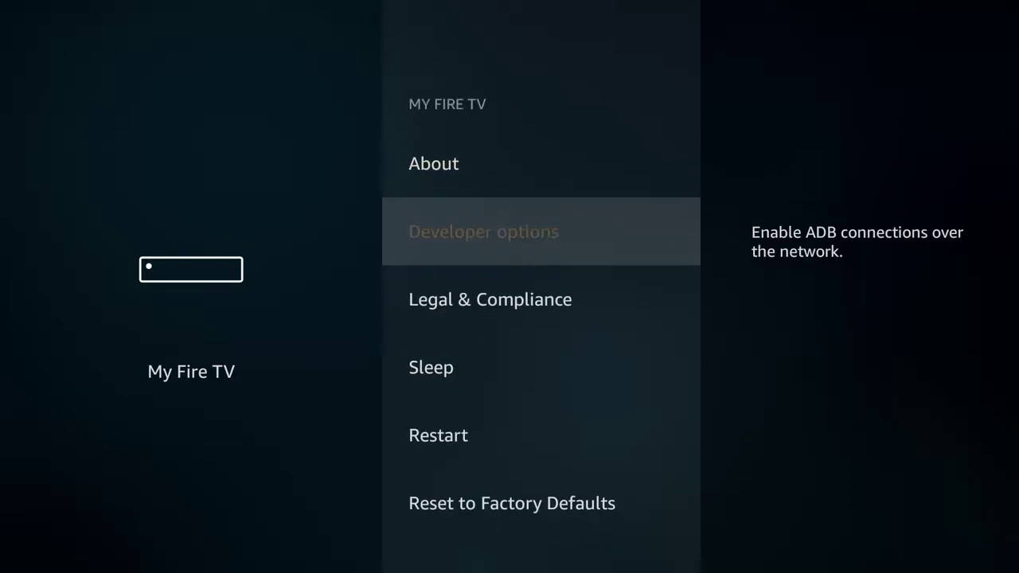
Step: Turn on ADB debugging and Apps from Unknown Sources, then return home
key("Return")
key("Down")
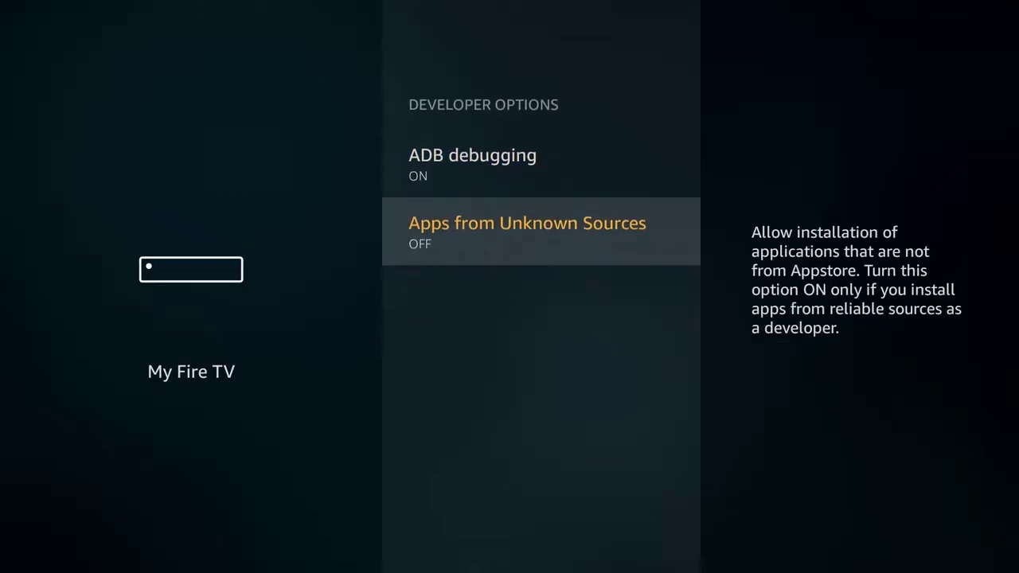
key("Return")
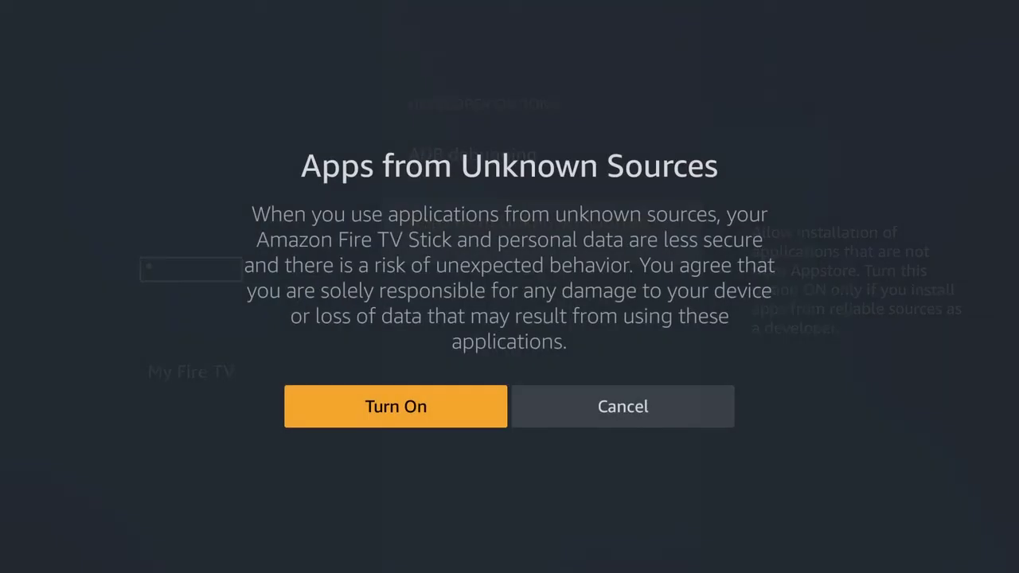
key("Return")
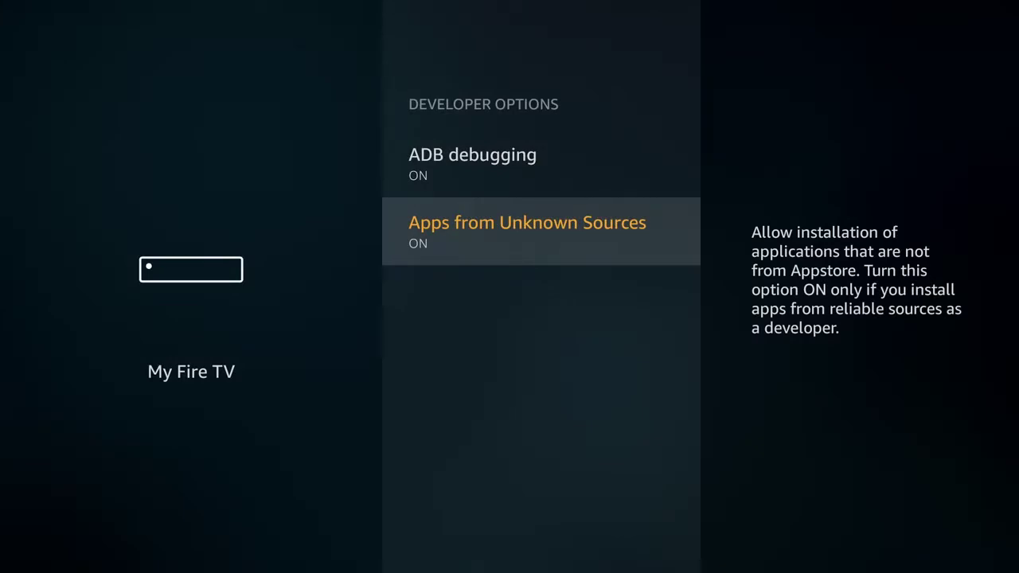
key("Home")
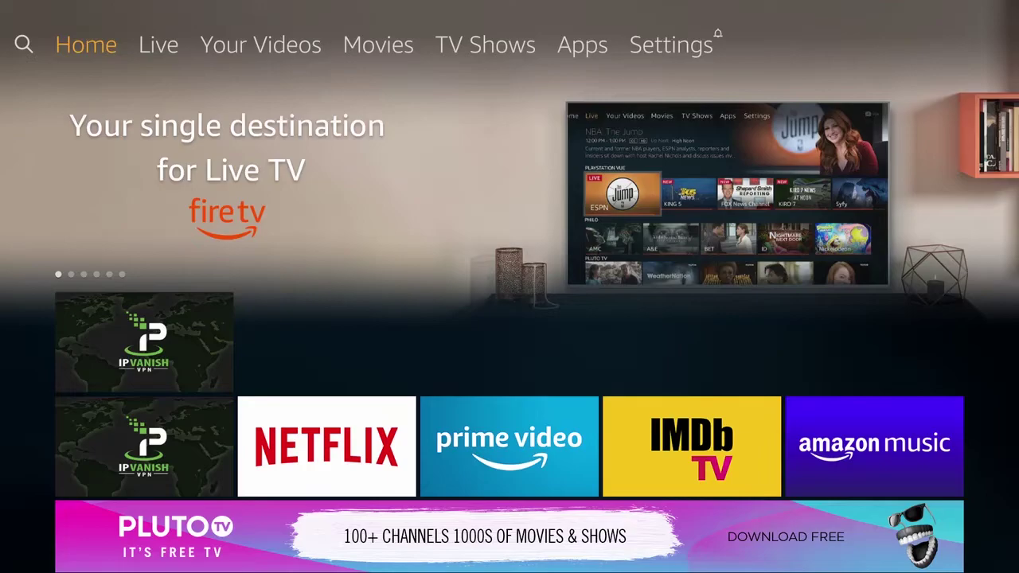
Step: Spell 'Downloader' in the Fire TV search with the on-screen keyboard
key("Left")
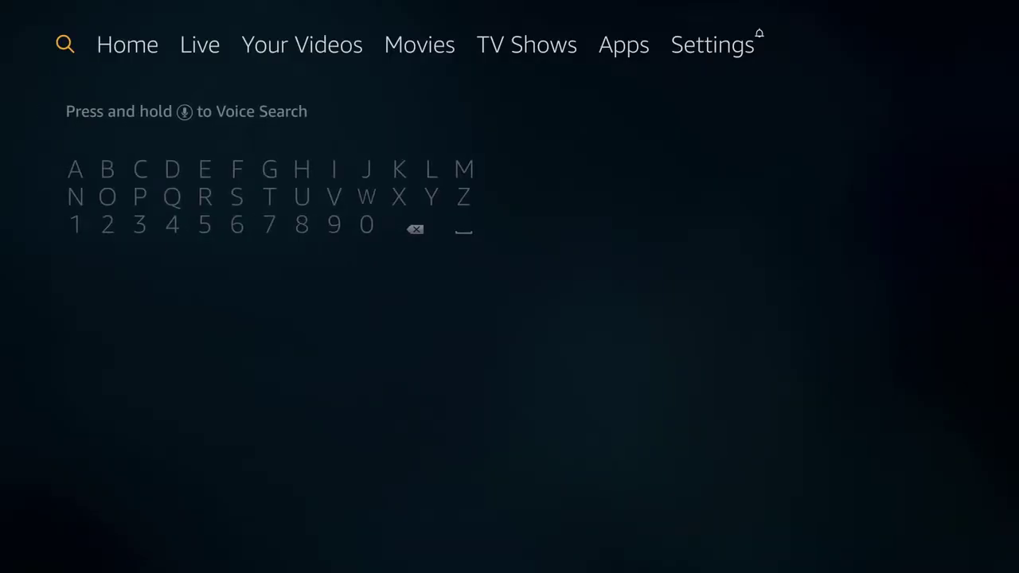
key("Down")
key("Right")
key("Right")
key("Right")
key("Return")
key("Down")
key("Left")
key("Left")
key("Return")
key("Left")
key("Left")
key("Left")
key("Left")
key("Left")
key("Return")
key("Right")
key("Right")
key("Right")
key("Right")
key("Right")
key("Left")
key("Return")
key("Left")
key("Left")
key("Up")
key("Return")
key("Right")
key("Right")
key("Right")
key("Down")
key("Return")
key("Left")
key("Up")
key("Return")
key("Right")
key("Right")
key("Right")
key("Return")
key("Right")
key("Return")
key("Down")
key("Return")
key("Down")
key("Down")
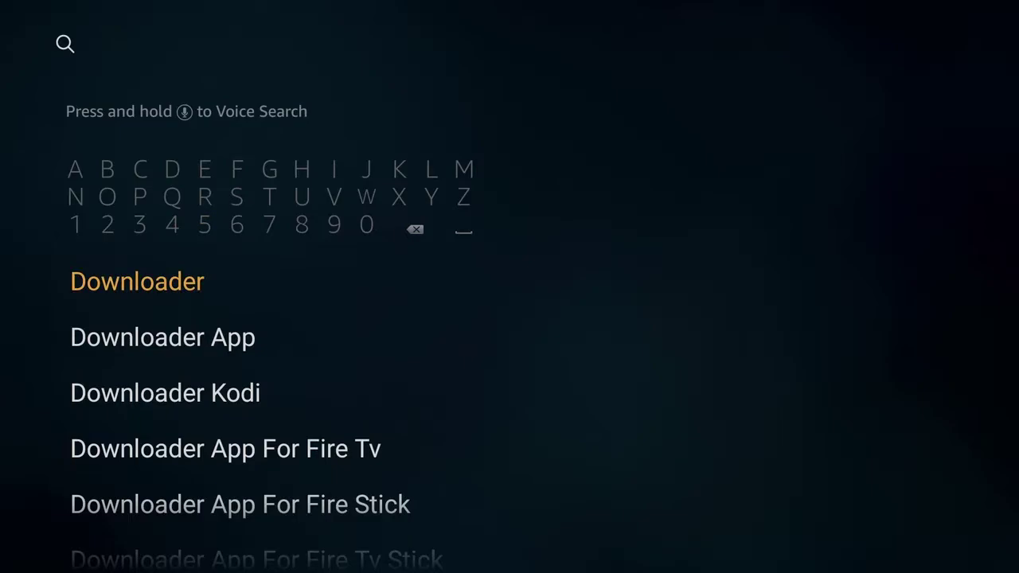
Step: Open the Downloader suggestion's app page and download the Downloader app
key("Return")
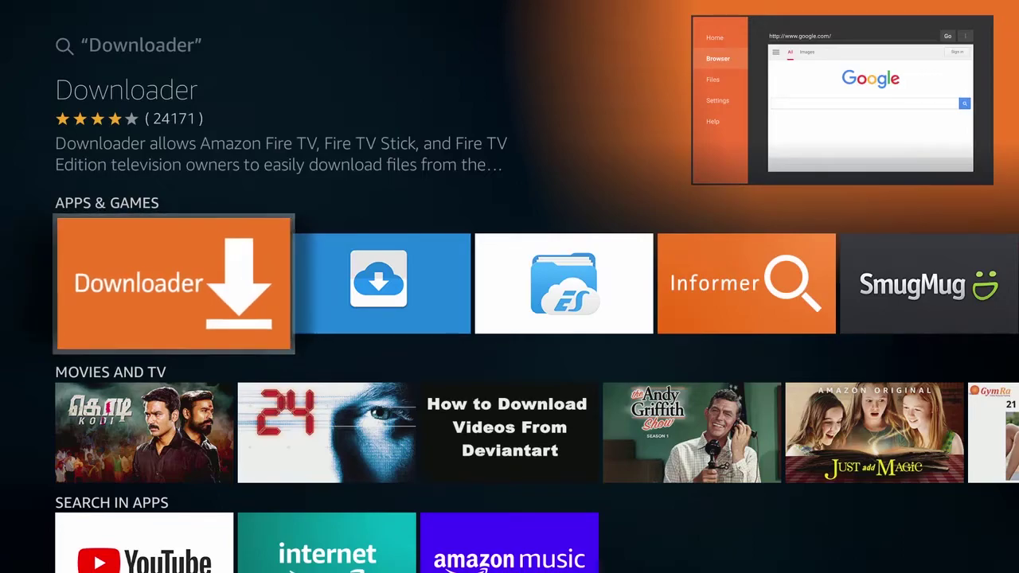
key("Return")
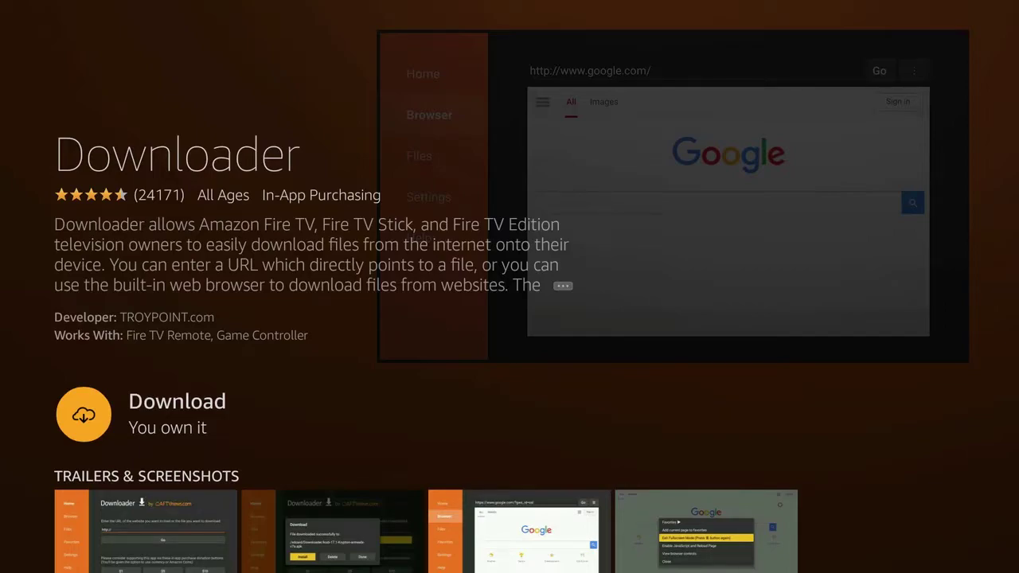
key("Return")
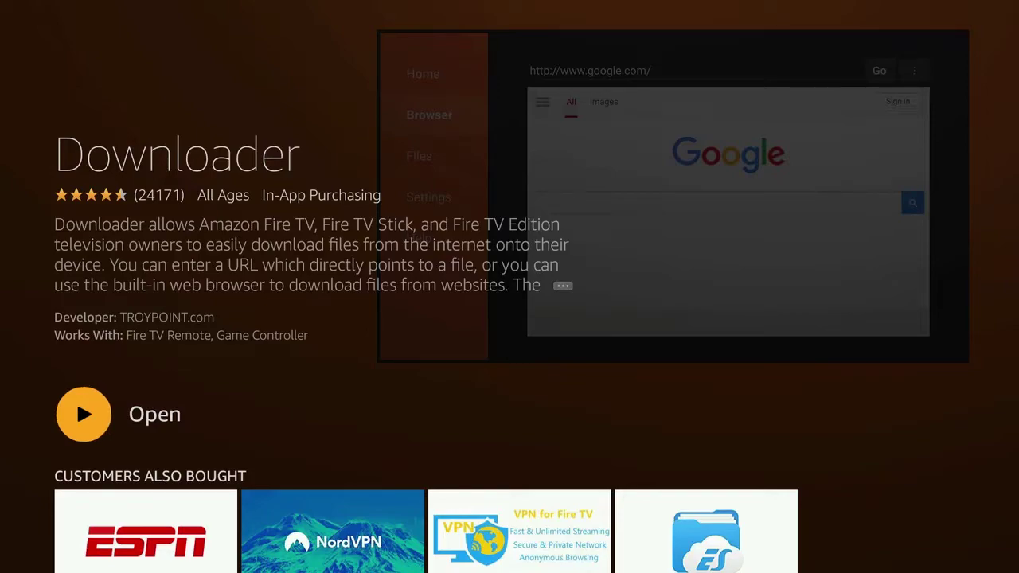
Step: Launch Downloader, dismiss its welcome message and select the URL field
key("Return")
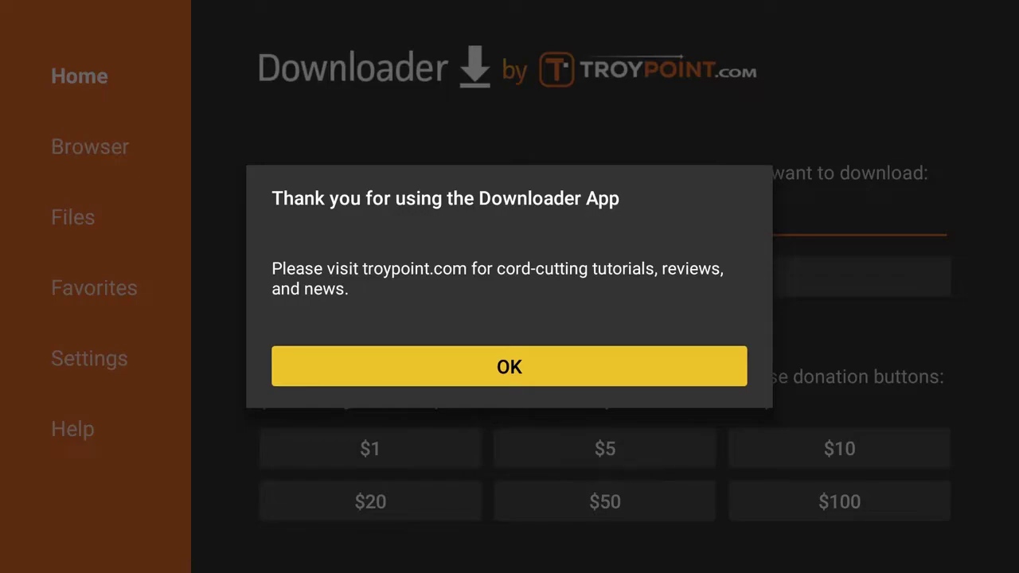
key("Return")
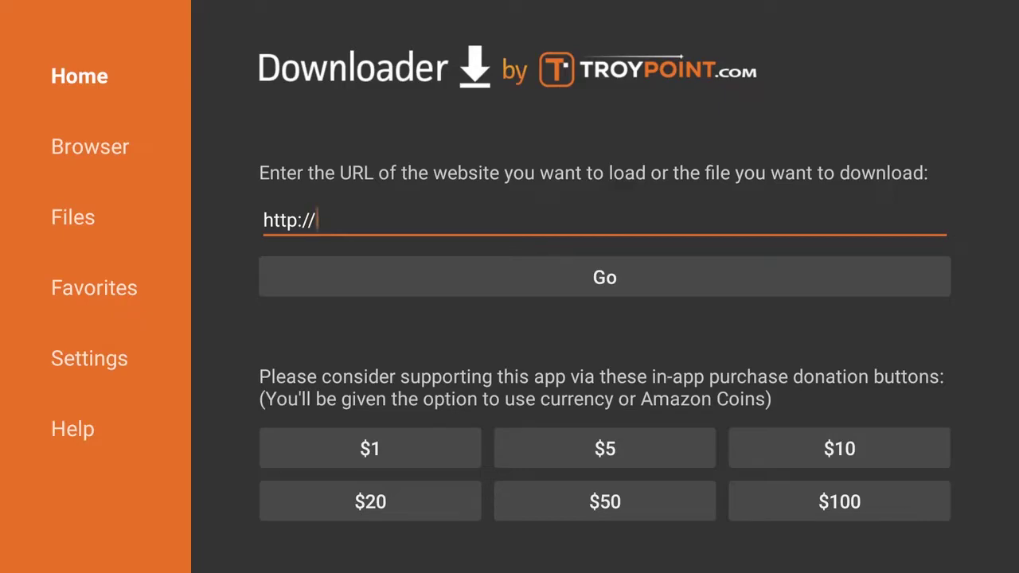
key("Return")
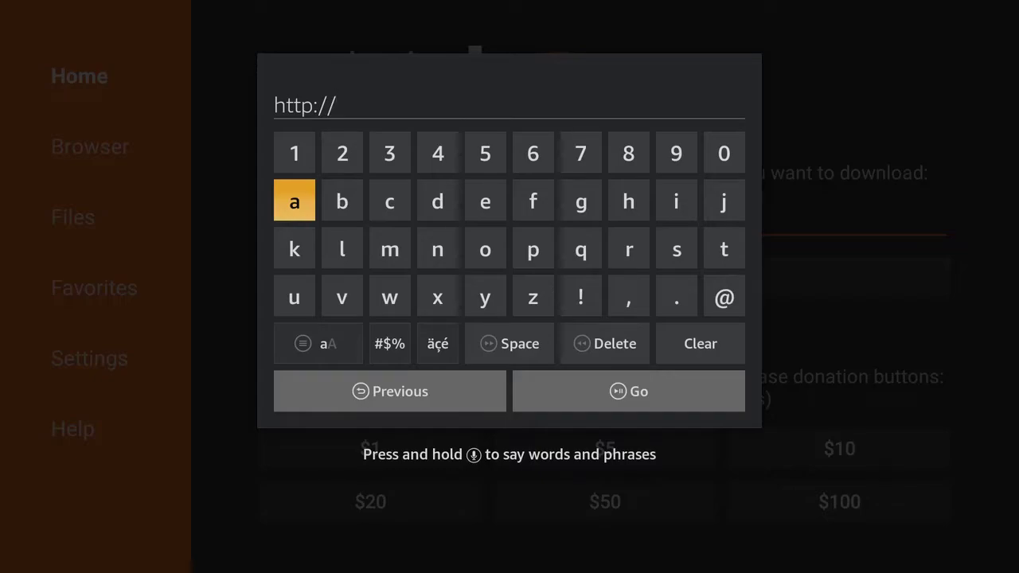
Step: Enter simplykodi.com in the address field with the on-screen keyboard
key("Right")
key("Right")
key("Right")
key("Right")
key("Right")
key("Right")
key("Right")
key("Right")
key("Down")
key("Return")
key("Up")
key("Return")
key("Down")
key("Left")
key("Left")
key("Left")
key("Left")
key("Left")
key("Left")
key("Return")
key("Right")
key("Right")
key("Right")
key("Return")
key("Left")
key("Left")
key("Left")
key("Left")
key("Return")
key("Down")
key("Right")
key("Right")
key("Right")
key("Return")
key("Up")
key("Left")
key("Left")
key("Left")
key("Left")
key("Return")
key("Right")
key("Right")
key("Right")
key("Right")
key("Return")
key("Left")
key("Up")
key("Return")
key("Right")
key("Right")
key("Right")
key("Right")
key("Right")
key("Return")
key("Down")
key("Down")
key("Return")
Step: Complete the address as simplykodi.com/downloads
key("Left")
key("Left")
key("Left")
key("Left")
key("Left")
key("Left")
key("Up")
key("Up")
key("Return")
key("Right")
key("Right")
key("Down")
key("Return")
key("Left")
key("Left")
key("Return")
key("Down")
key("Down")
key("Return")
key("Up")
key("Right")
key("Up")
key("Return")
key("Left")
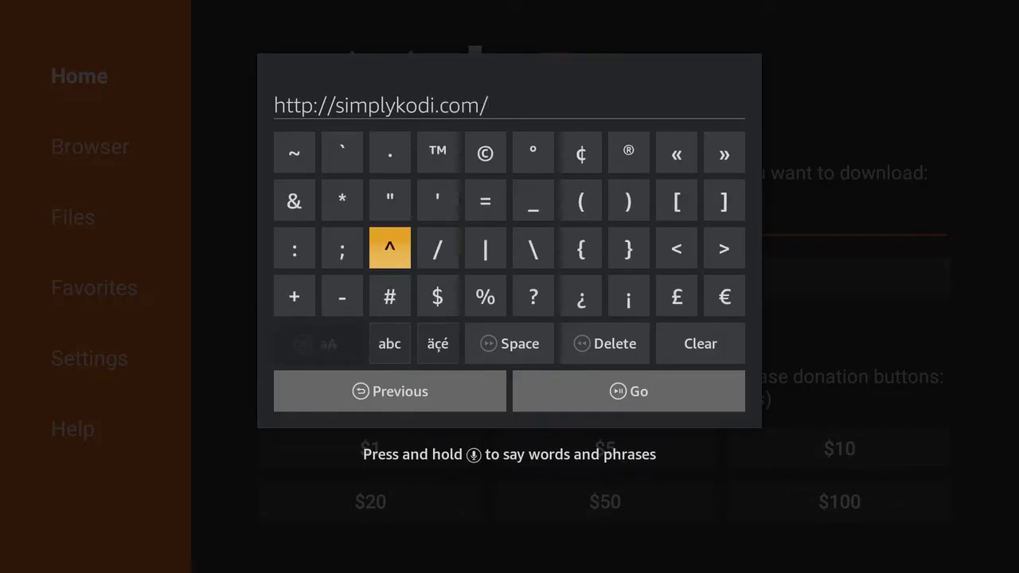
key("Down")
key("Down")
key("Return")
key("Up")
key("Up")
key("Up")
key("Right")
key("Return")
key("Down")
key("Right")
key("Return")
key("Left")
key("Down")
key("Left")
key("Return")
key("Up")
key("Right")
key("Return")
key("Left")
key("Left")
key("Return")
key("Right")
key("Right")
key("Right")
key("Return")
key("Left")
key("Left")
key("Left")
key("Left")
key("Up")
key("Return")
key("Right")
key("Right")
key("Right")
key("Return")
key("Down")
key("Right")
key("Right")
key("Right")
key("Right")
key("Right")
key("Return")
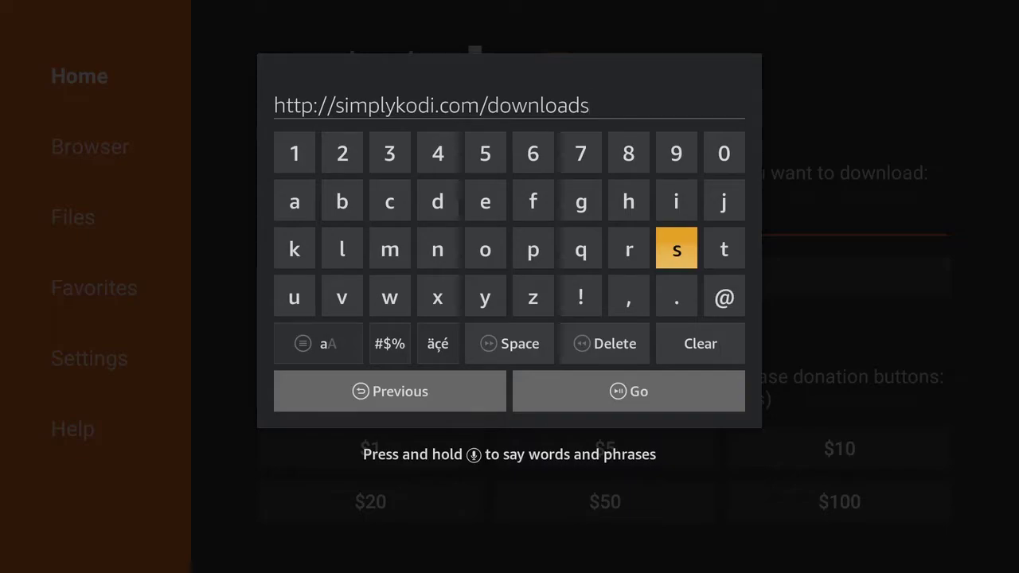
key("Down")
key("Down")
key("Down")
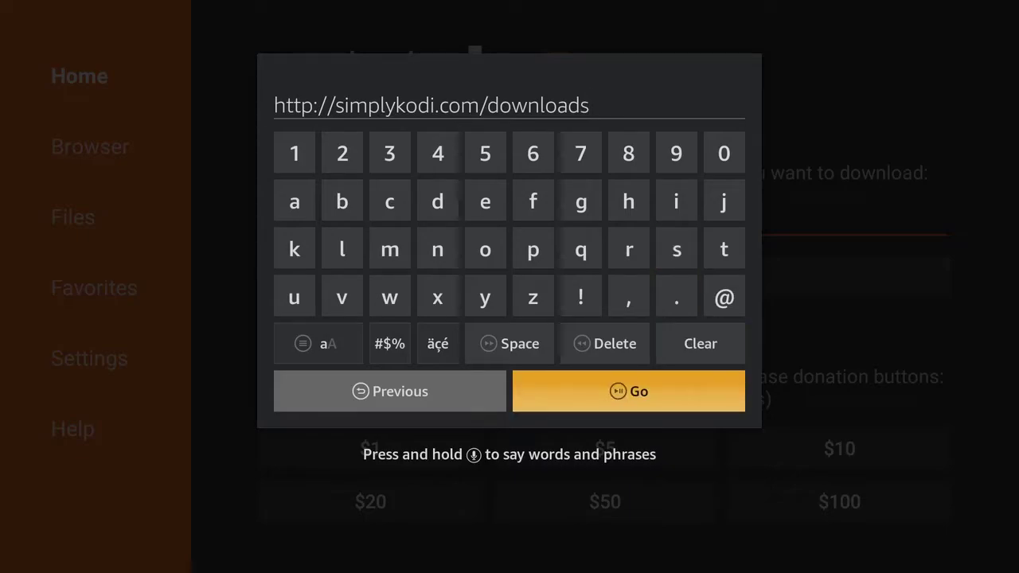
key("Return")
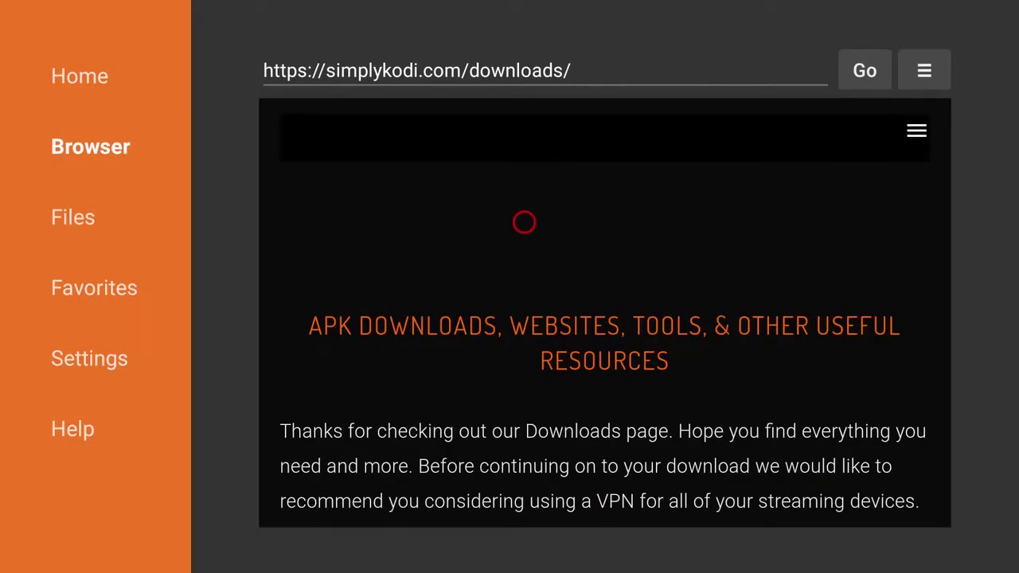
key("Right")
key("Up")
key("Up")
key("Right")
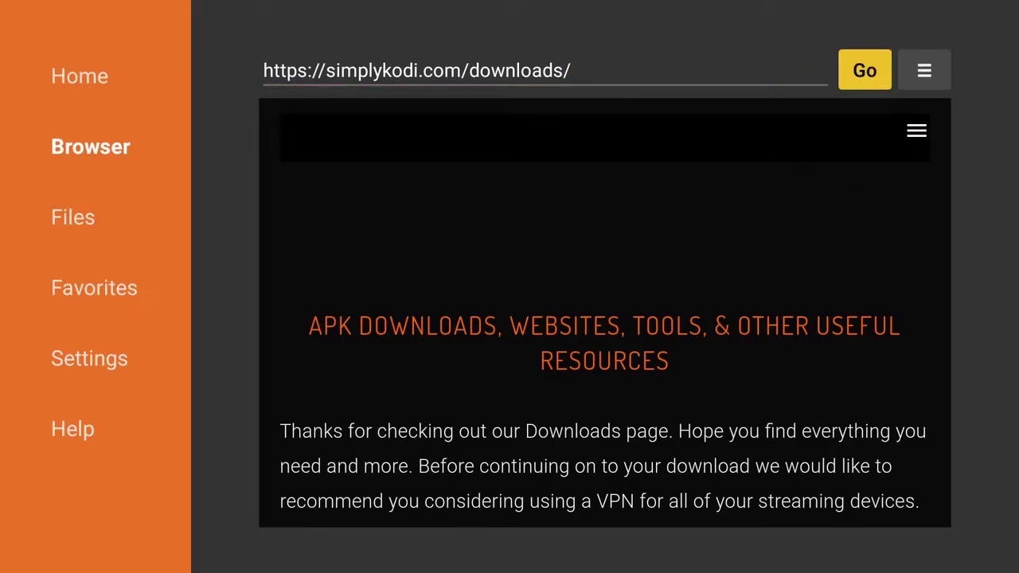
key("Right")
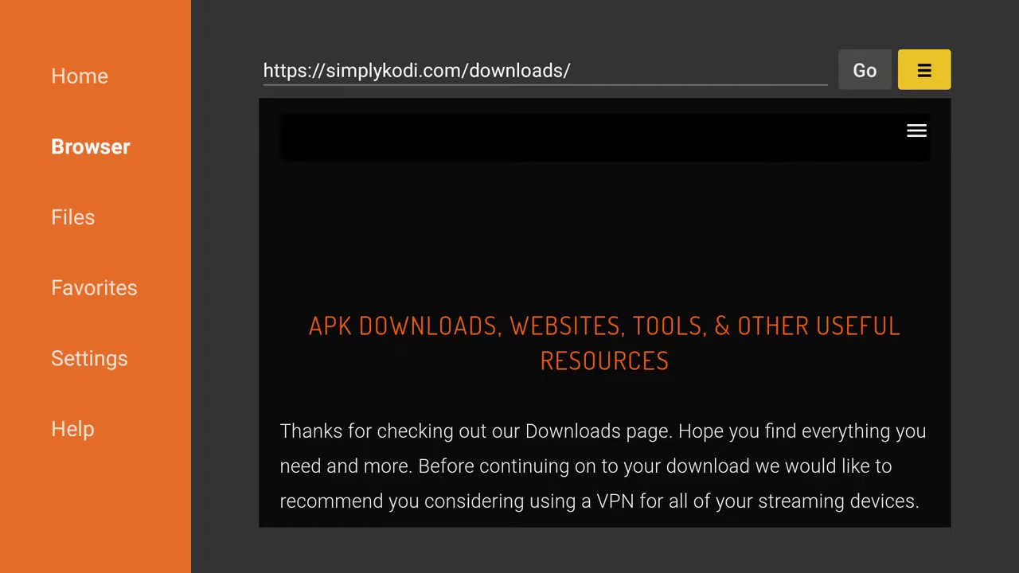
Step: Save the current downloads page as a favorite from the ≡ menu
key("Return")
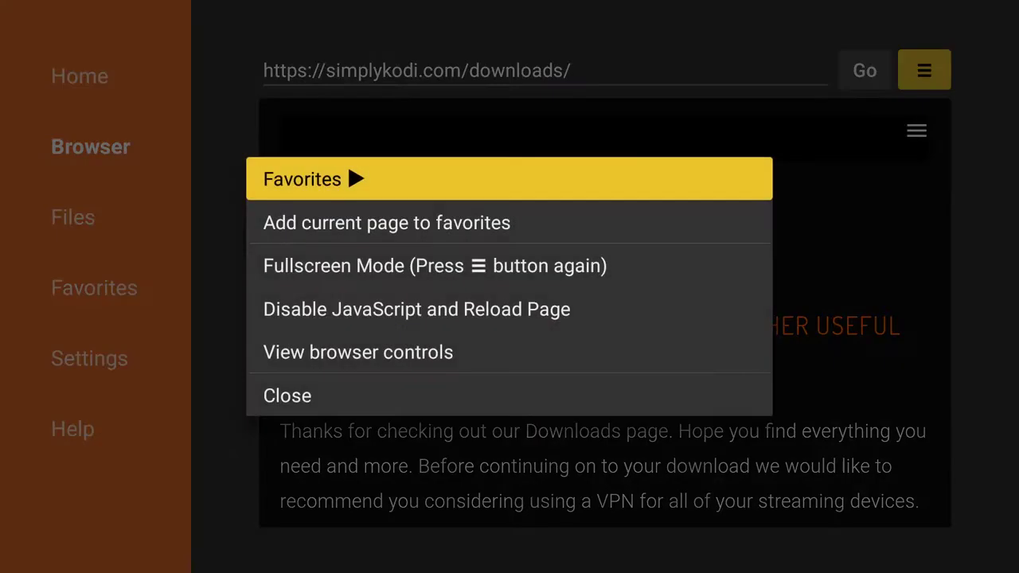
key("Down")
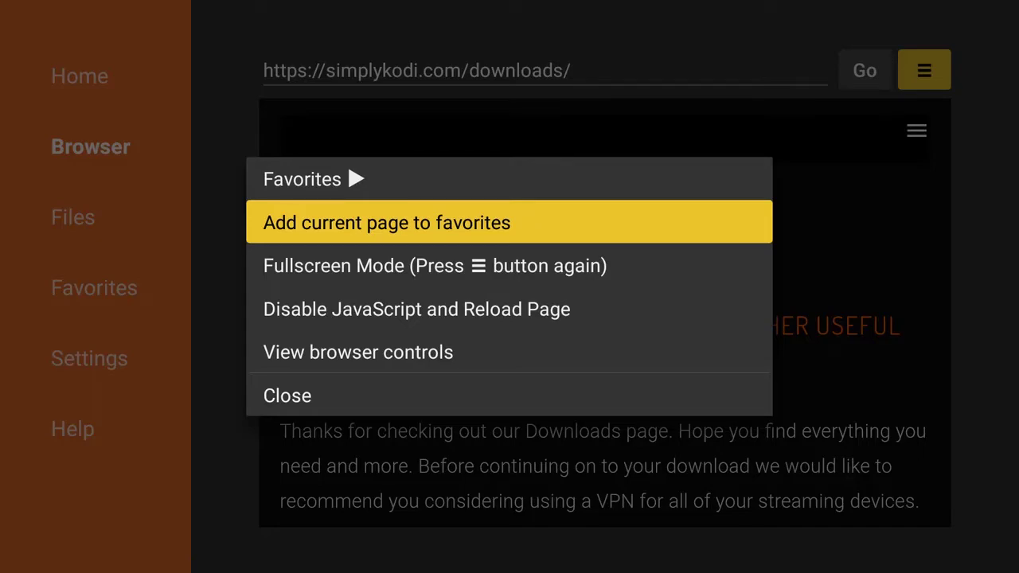
key("Return")
key("Down")
key("Down")
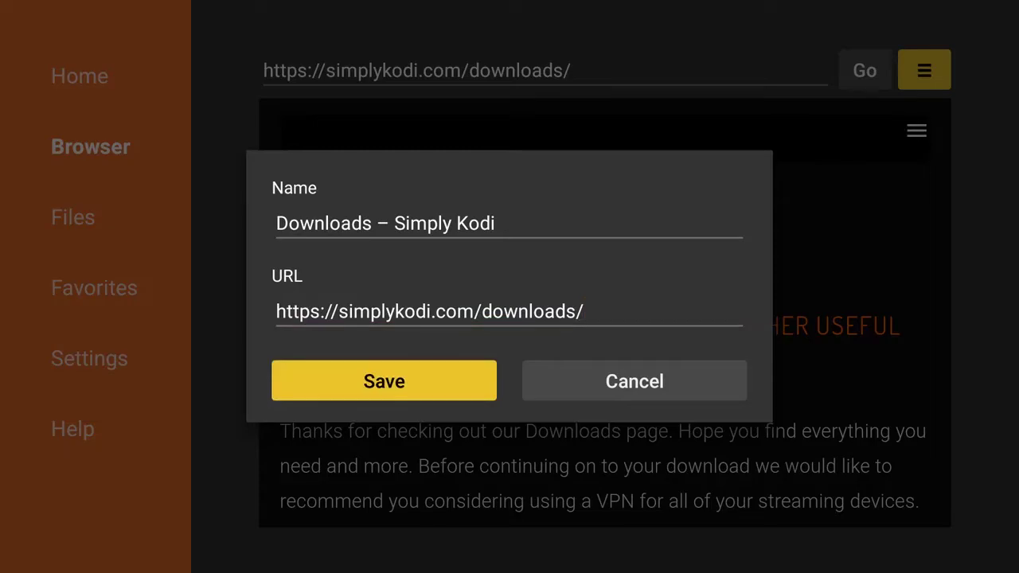
key("Return")
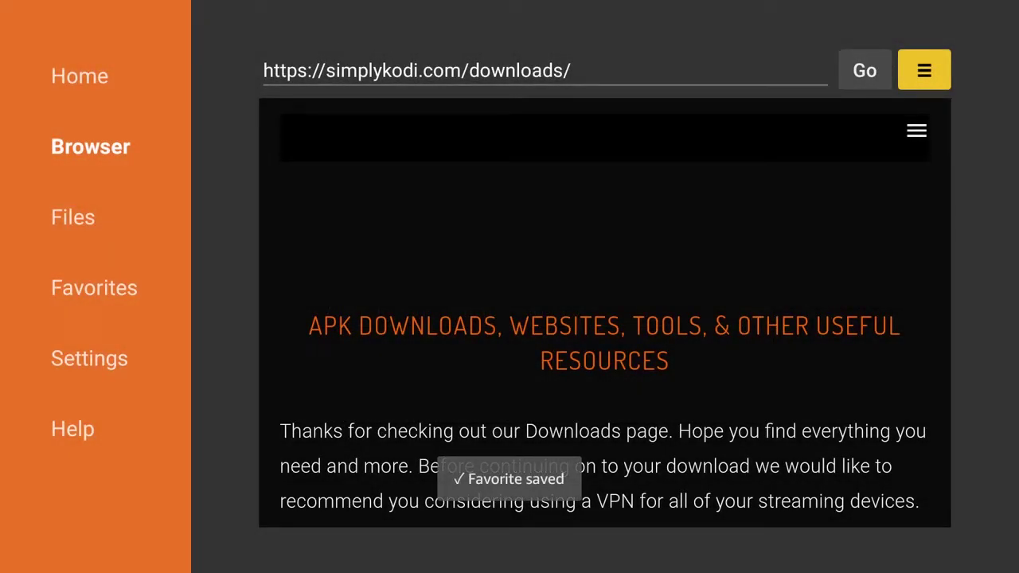
Step: Open the Downloads – Simply Kodi favorite from the Favorites section
key("Left")
key("Left")
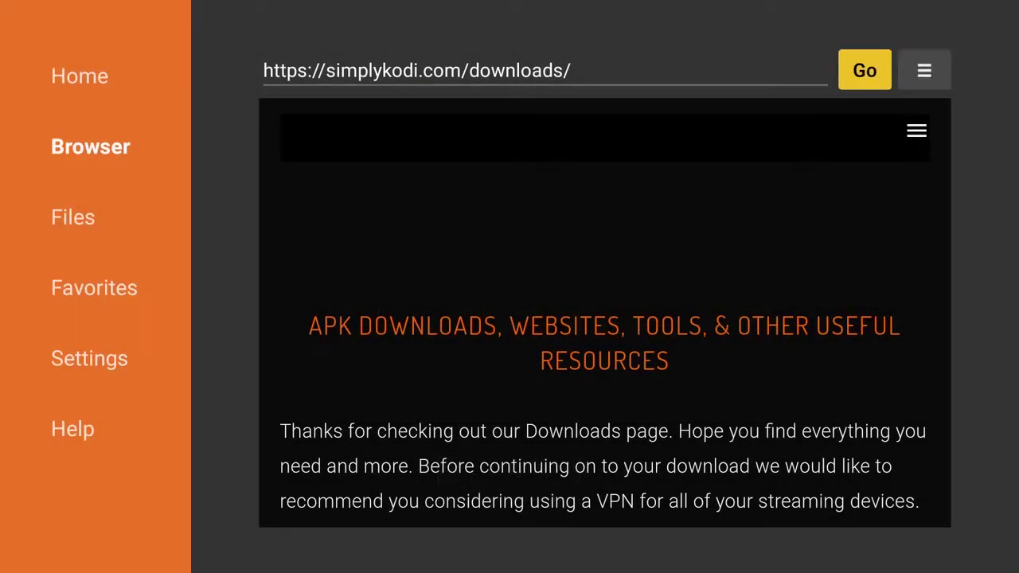
key("Down")
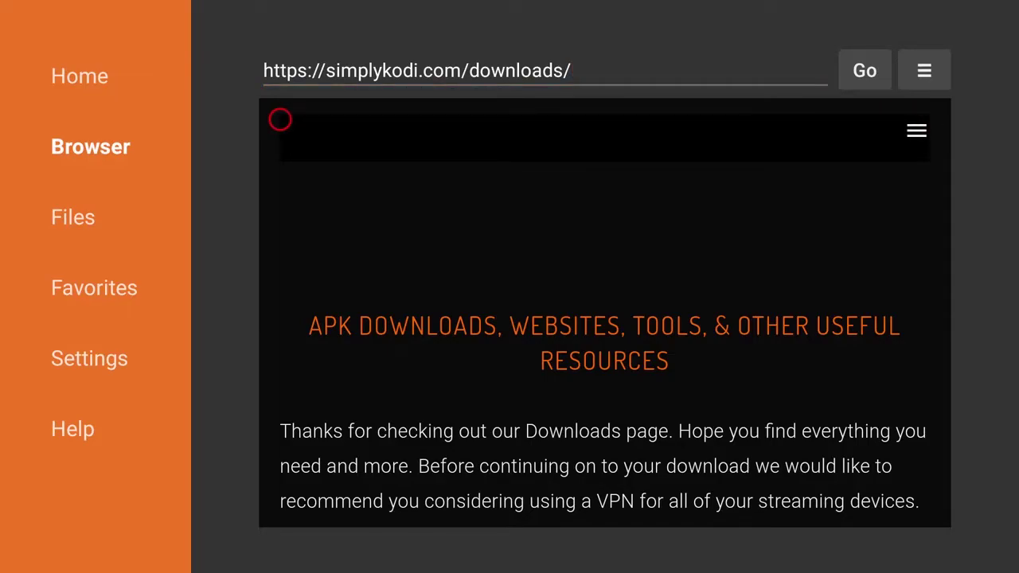
key("Left")
key("Down")
key("Down")
key("Down")
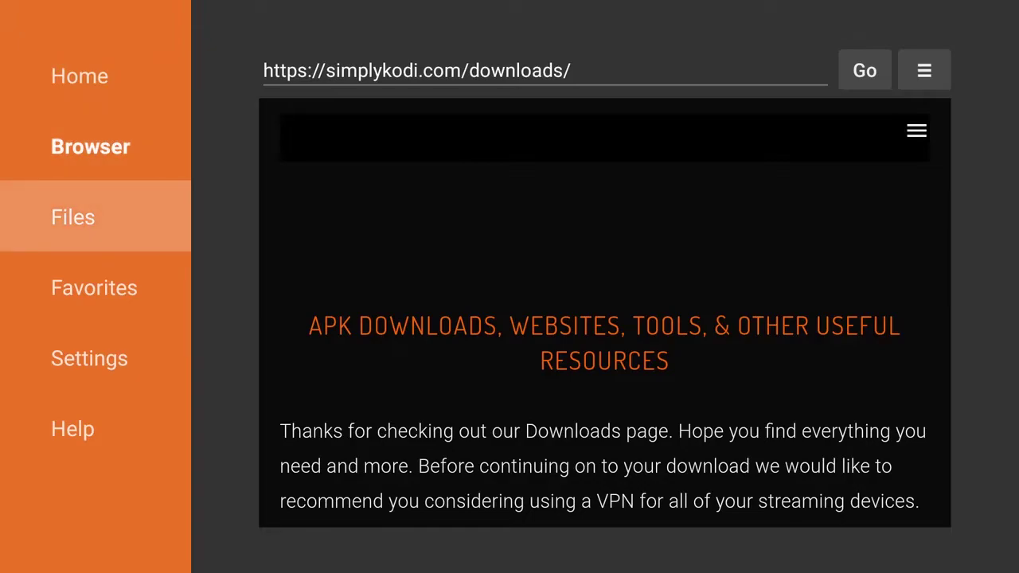
key("Return")
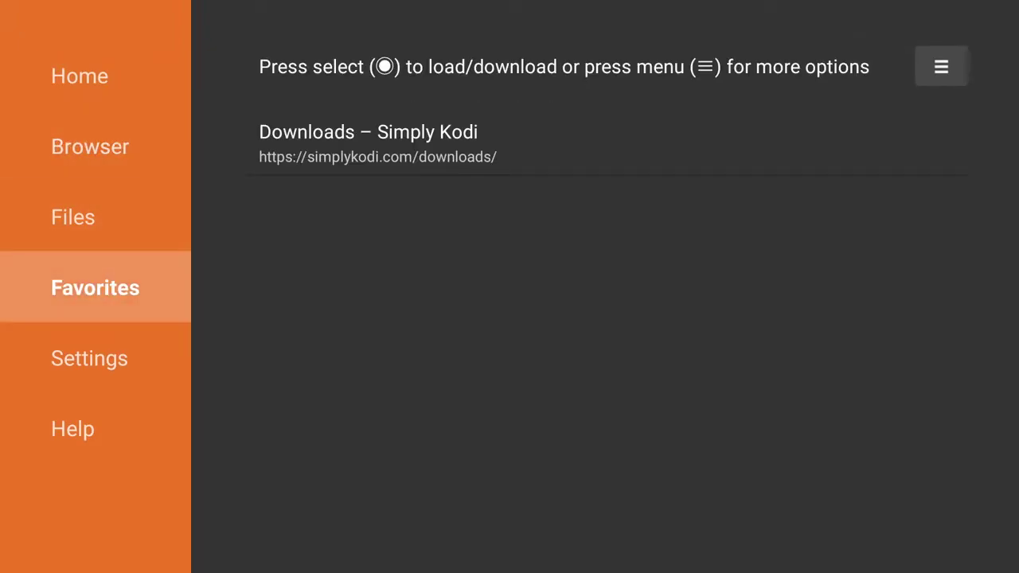
key("Right")
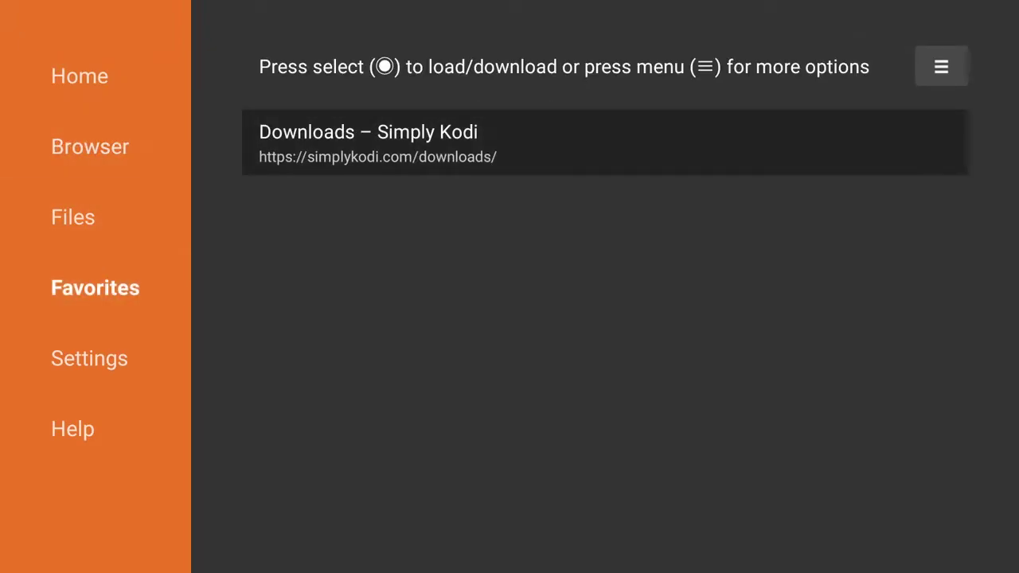
key("Return")
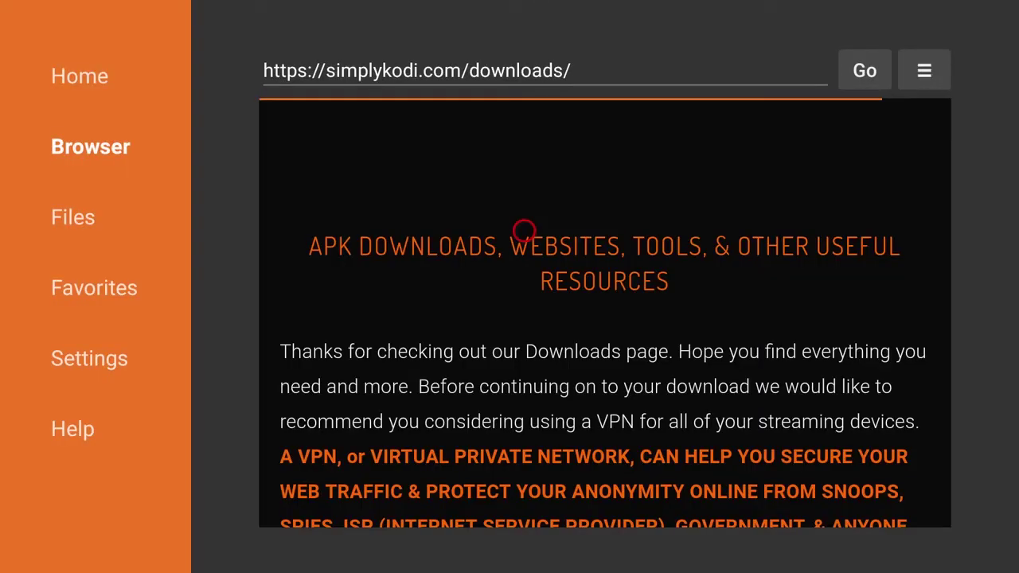
Step: Scroll down the downloads page through the APK links to Media Players & Other Resources
key("Down")
key("Down")
key("Down")
key("Down")
key("Down")
key("Down")
key("Down")
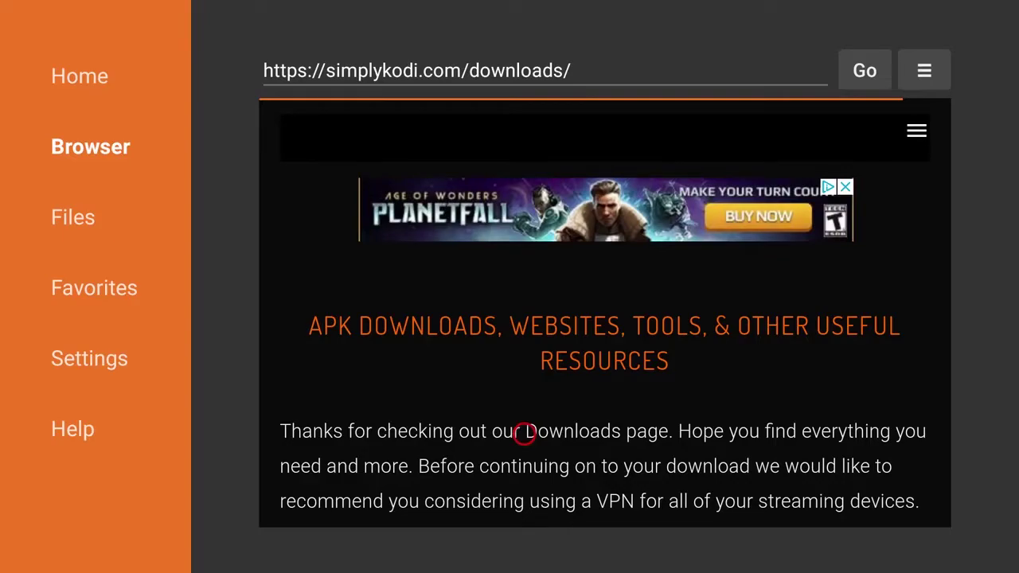
key("Down")
key("Down")
key("Down")
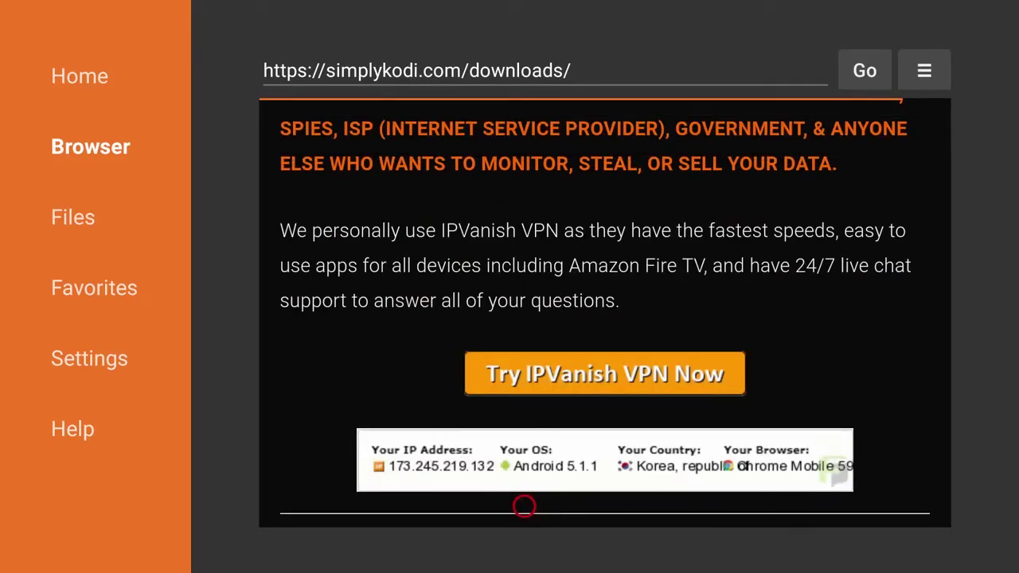
key("Down")
key("Down")
key("Down")
key("Down")
key("Down")
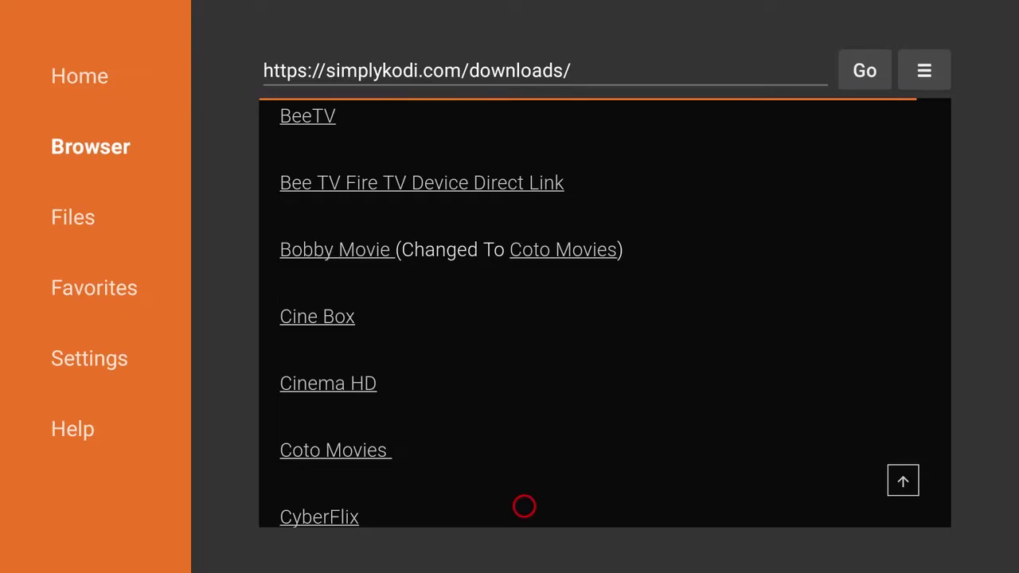
key("Down")
key("Down")
key("Down")
key("Down")
key("Down")
key("Down")
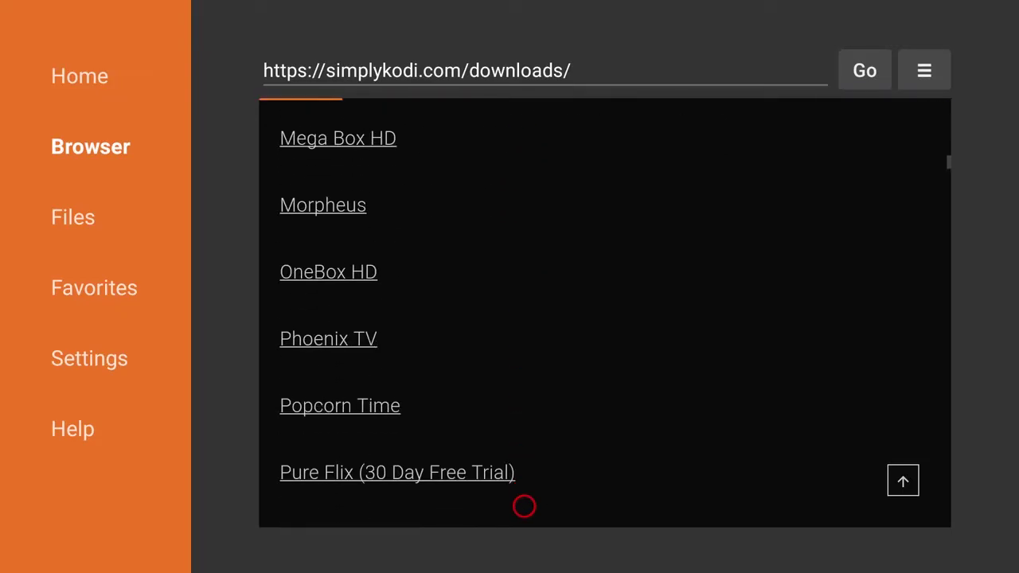
key("Down")
key("Down")
key("Down")
key("Down")
key("Down")
key("Down")
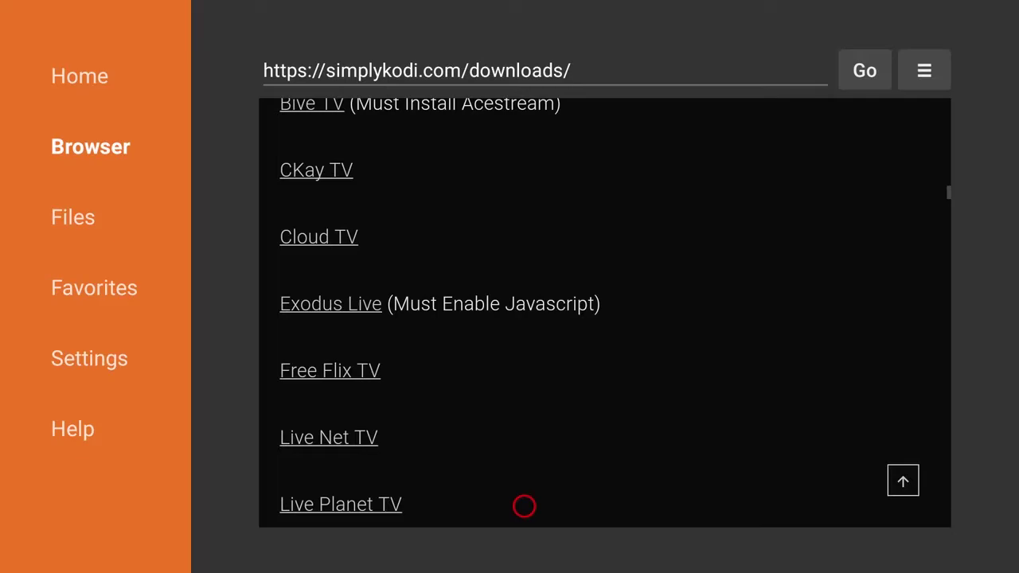
key("Down")
key("Down")
key("Down")
key("Down")
key("Down")
key("Down")
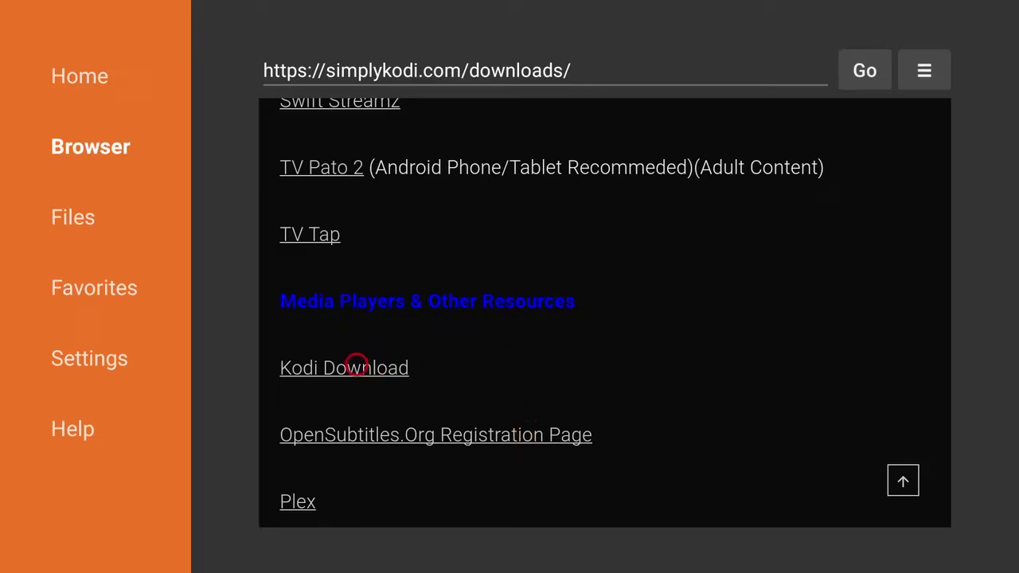
Step: From Kodi Download, pick Android and download the Kodi v18.3 ARMV7A (32BIT) APK
left_click(356, 366)
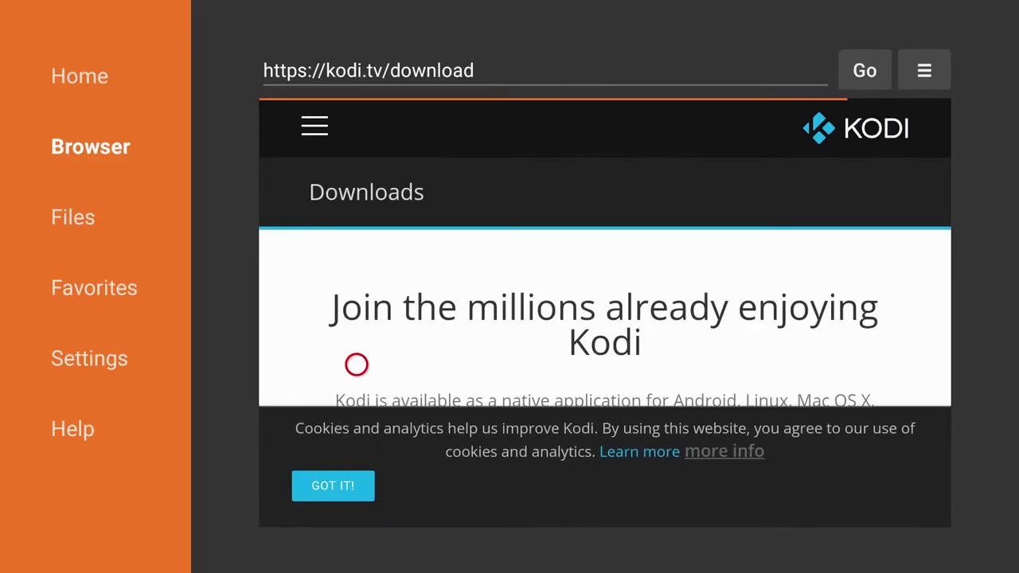
scroll(357, 506, "down", 5)
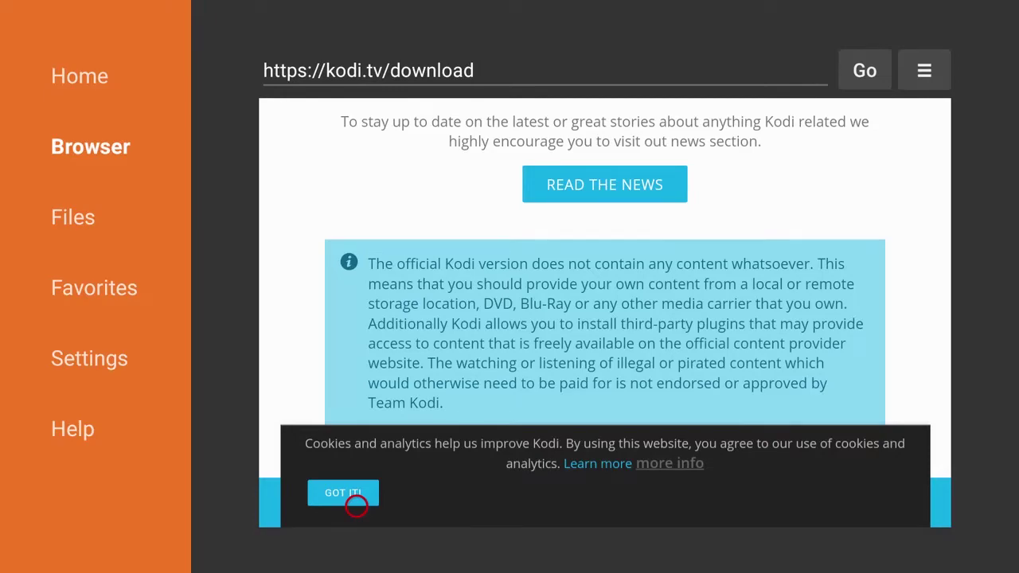
scroll(357, 507, "down", 10)
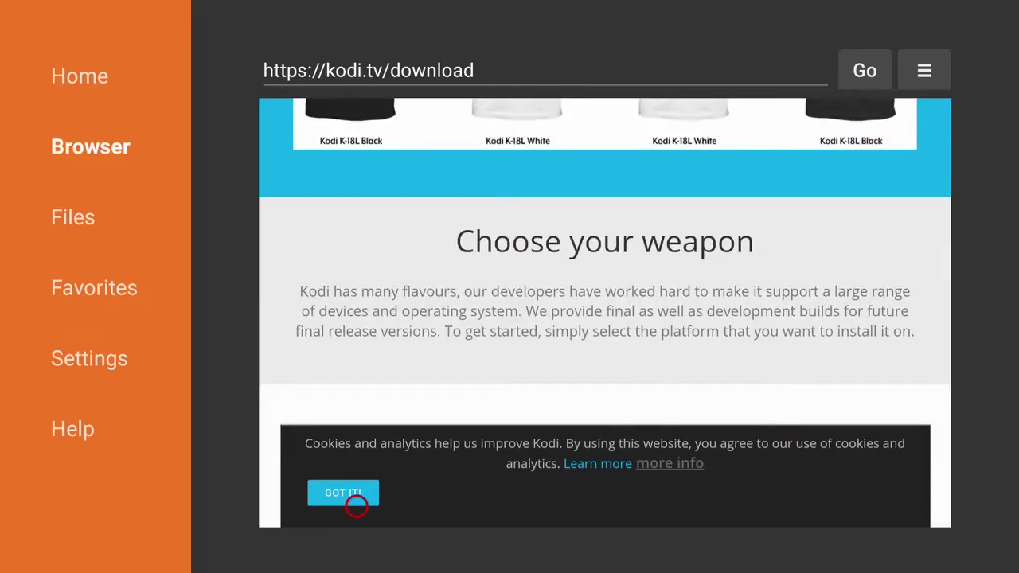
scroll(355, 506, "down", 5)
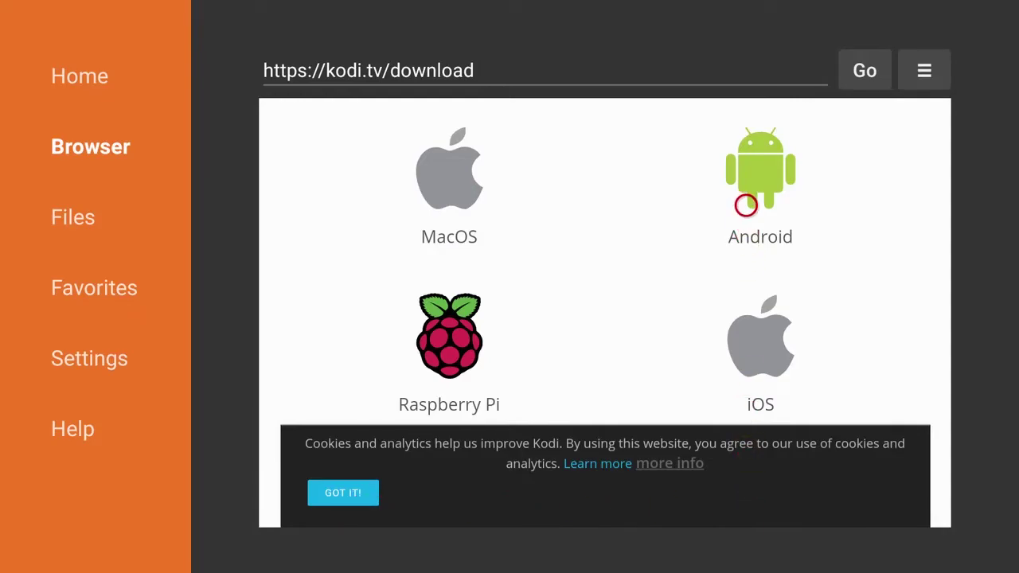
left_click(746, 206)
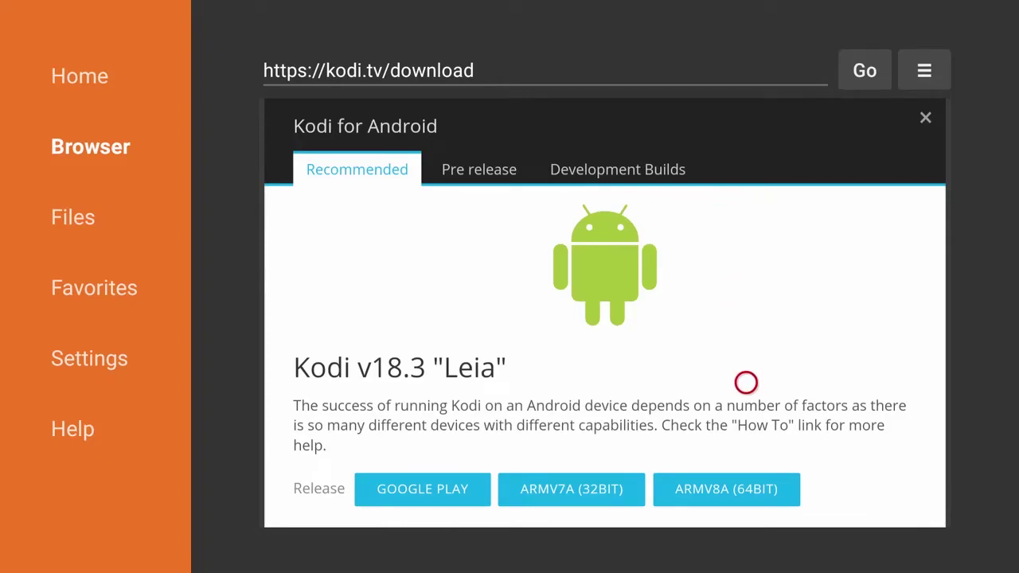
scroll(746, 506, "down", 2)
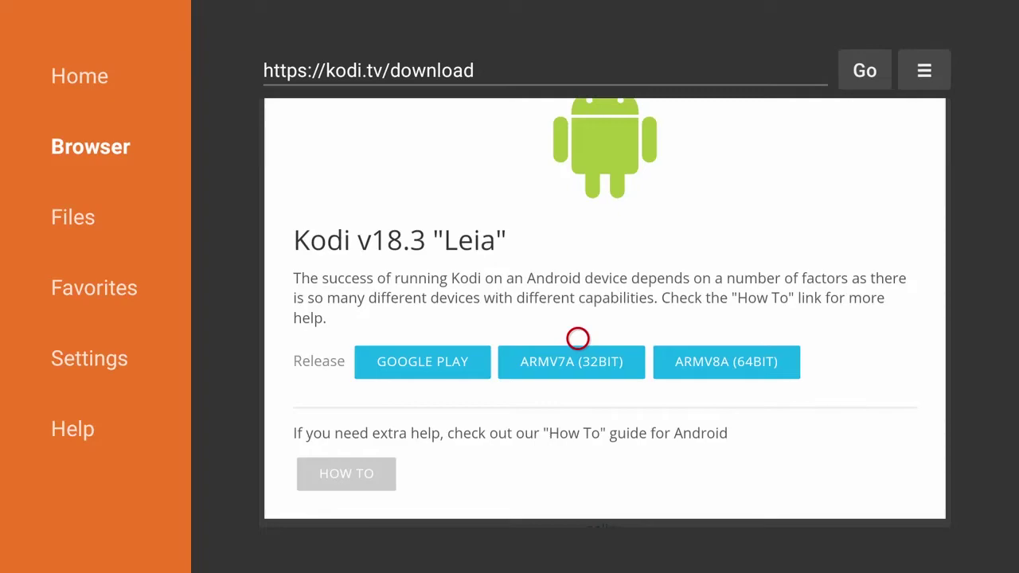
left_click(578, 373)
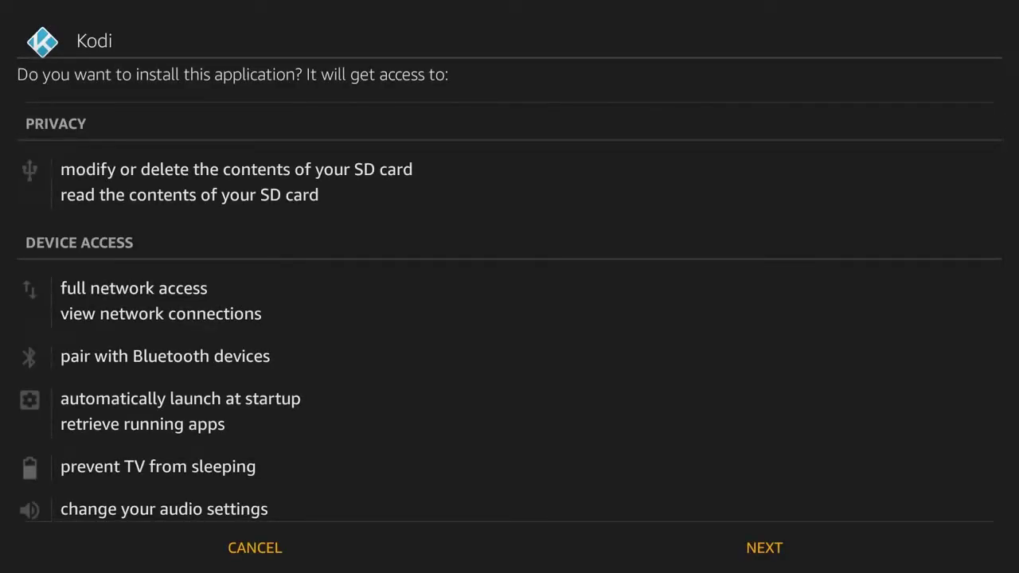
Step: Go through Kodi's permission list and install the app until it reports App installed
key("Down")
key("Down")
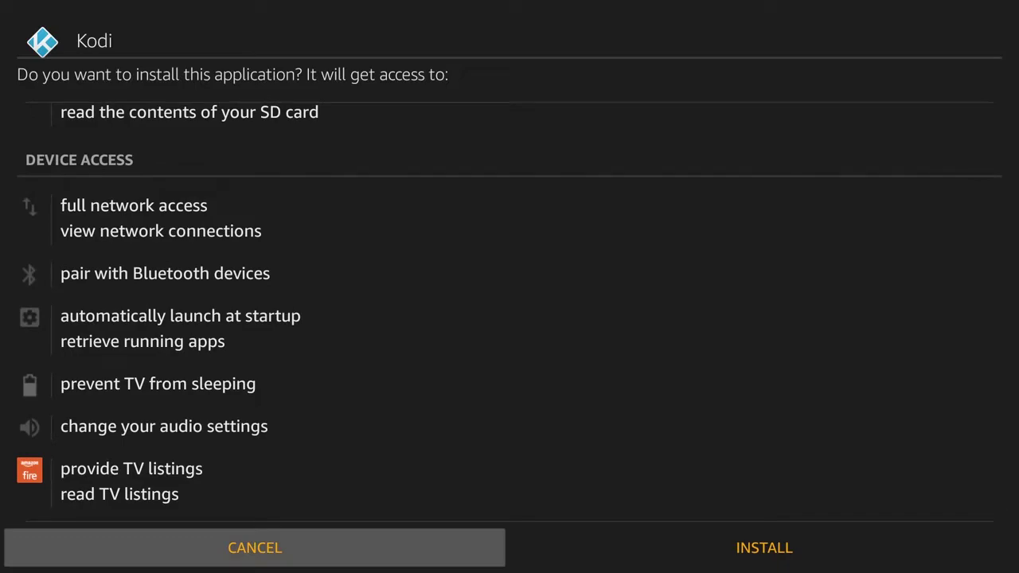
key("Right")
key("Return")
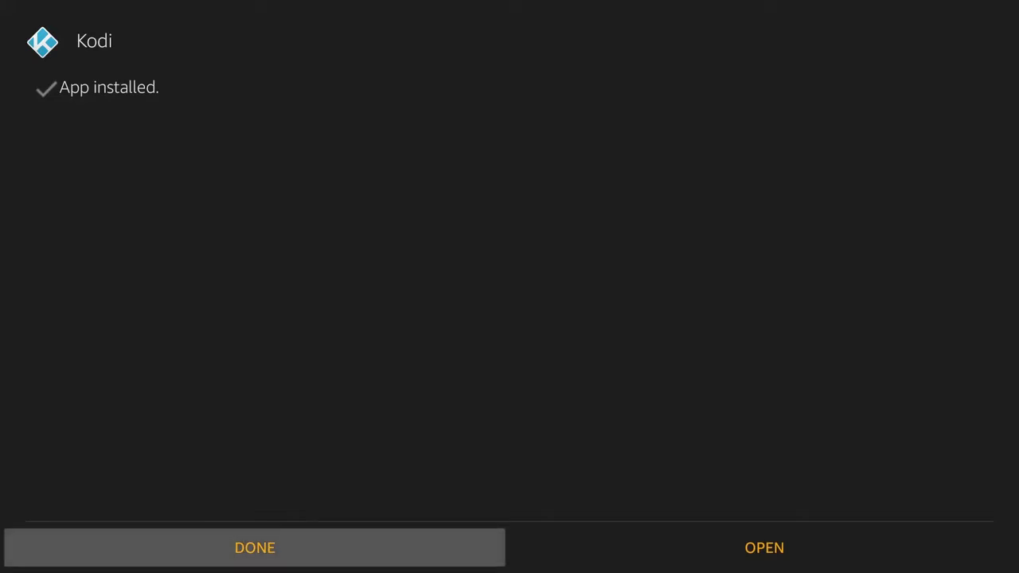
key("Right")
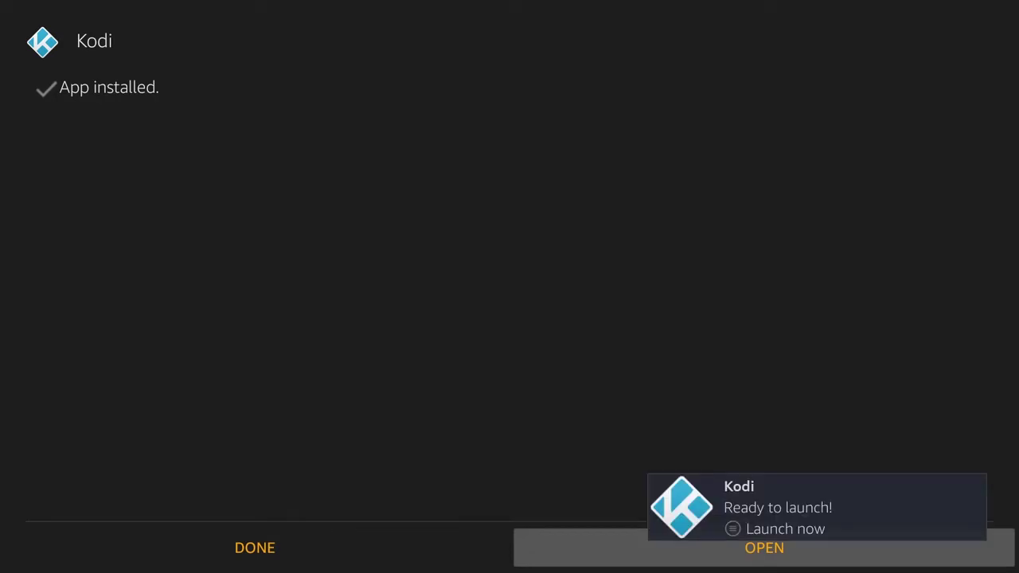
Step: Finish the installer with DONE, delete kodi-18.3-Leia-armeabi-v7a.apk, and return to the Home screen
key("Left")
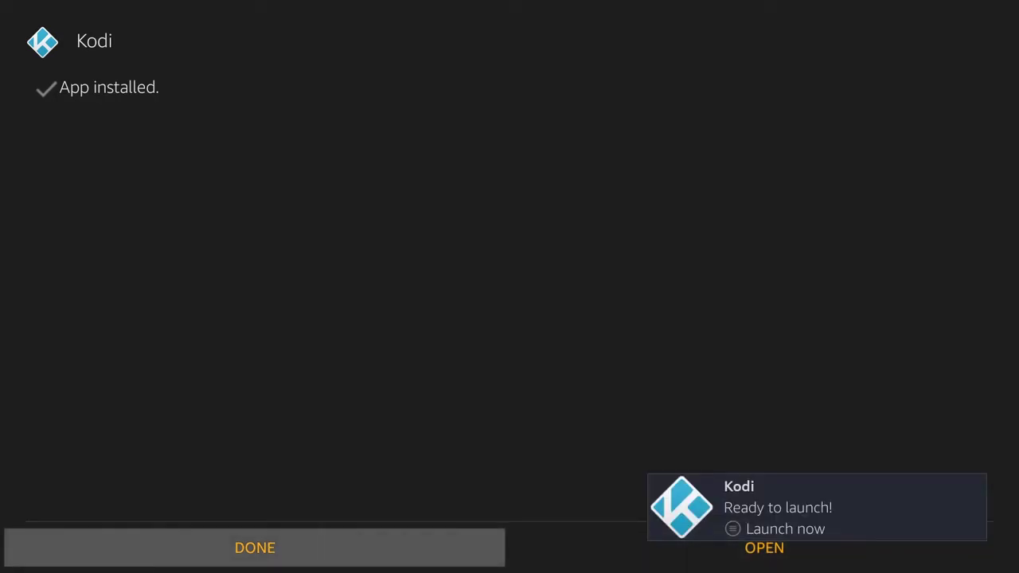
key("Return")
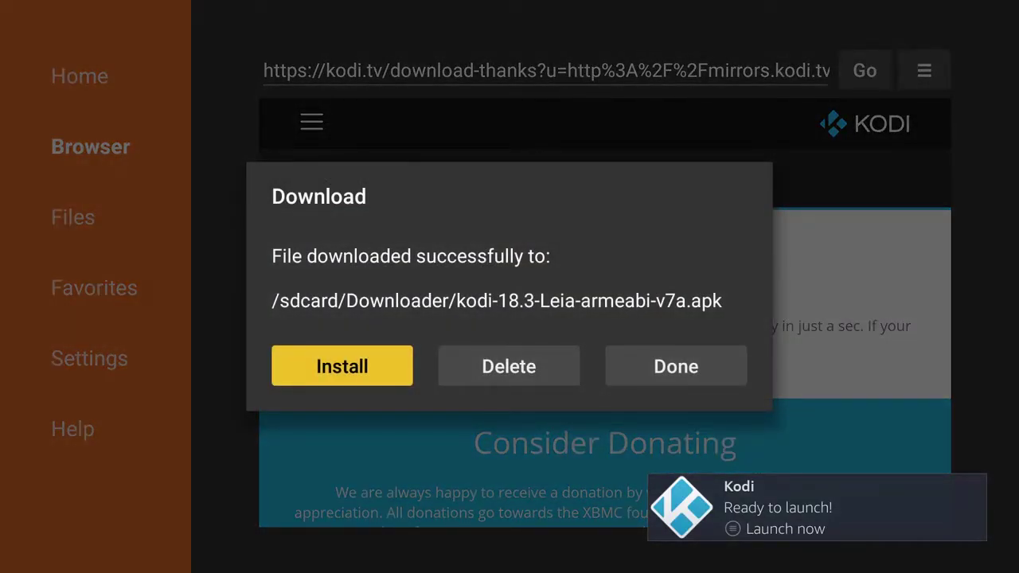
key("Right")
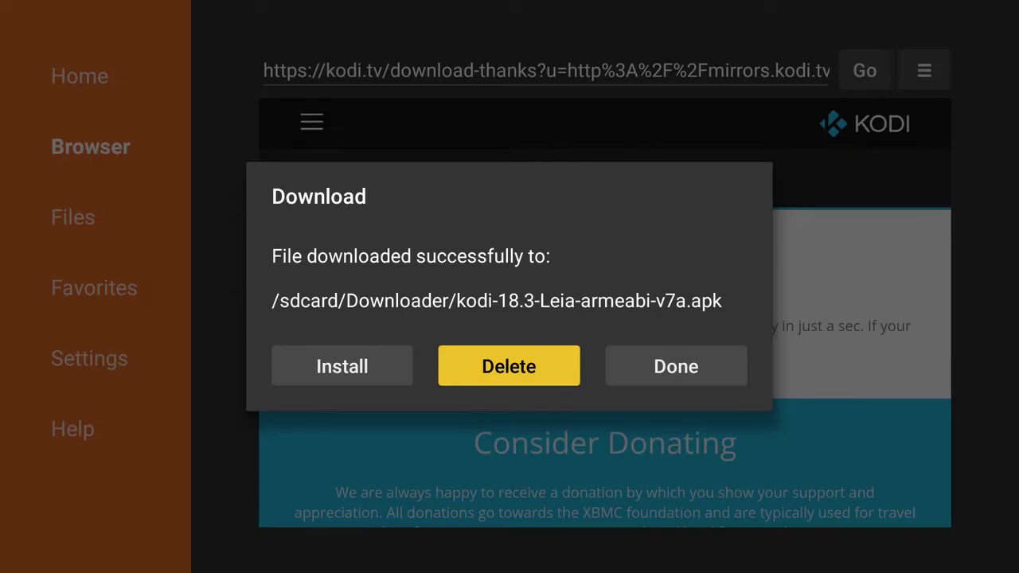
key("Return")
key("Left")
key("Return")
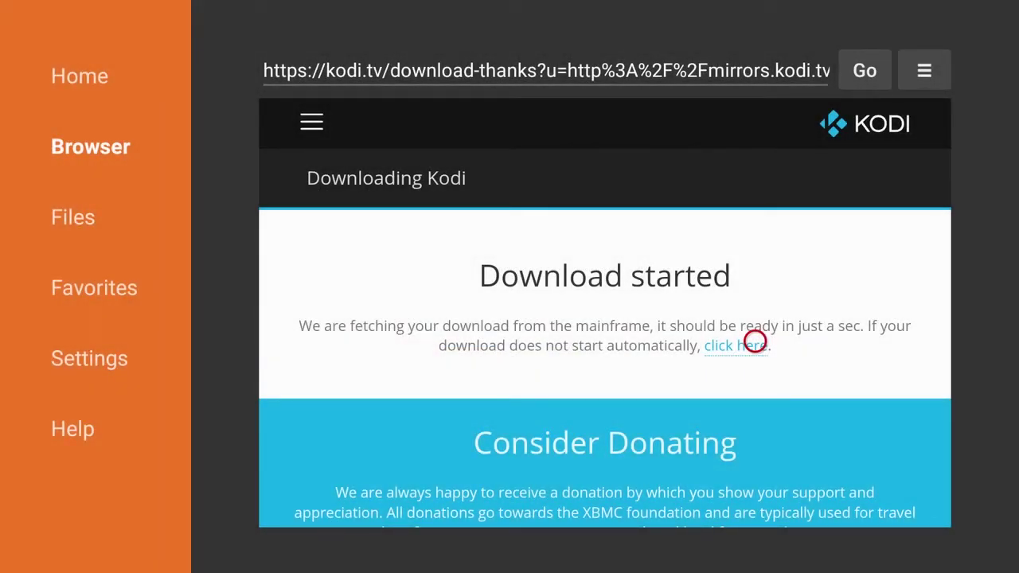
key("Home")
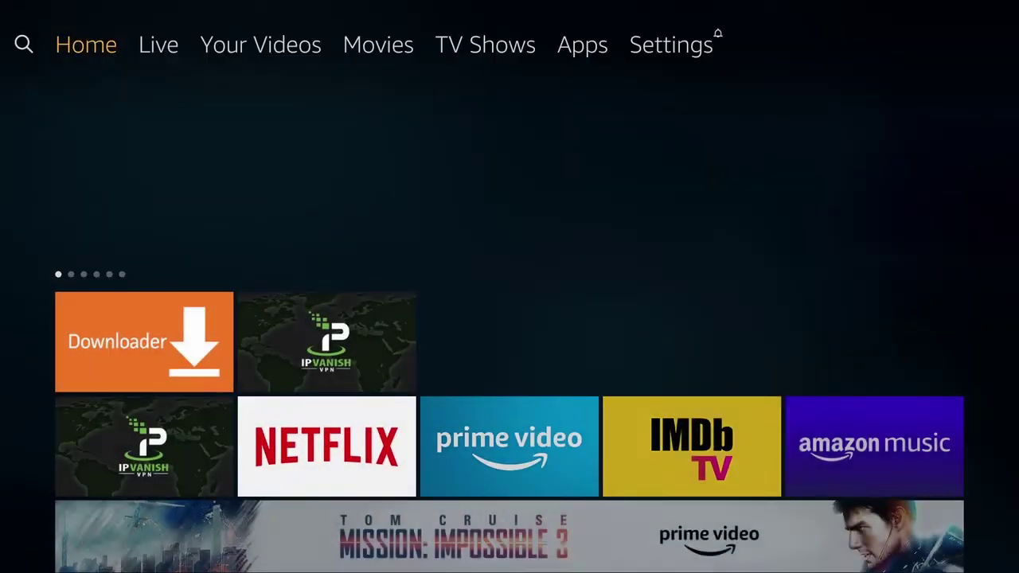
Step: Find the Kodi tile at the end of Your Apps & Channels and launch it
key("Down")
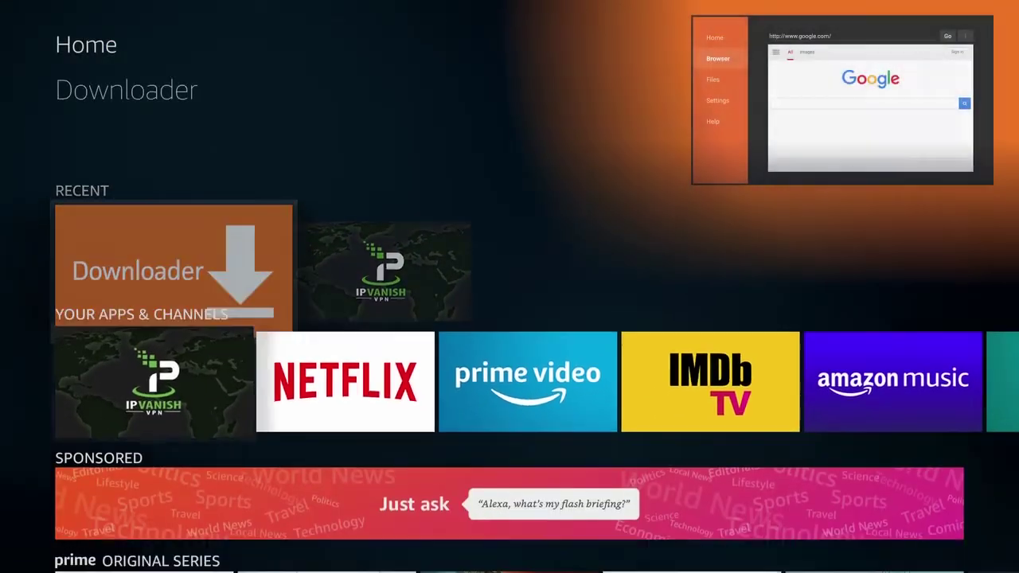
key("Down")
key("Right")
key("Right")
key("Right")
key("Right")
key("Right")
key("Right")
key("Right")
key("Right")
key("Right")
key("Right")
key("Right")
key("Right")
key("Right")
key("Right")
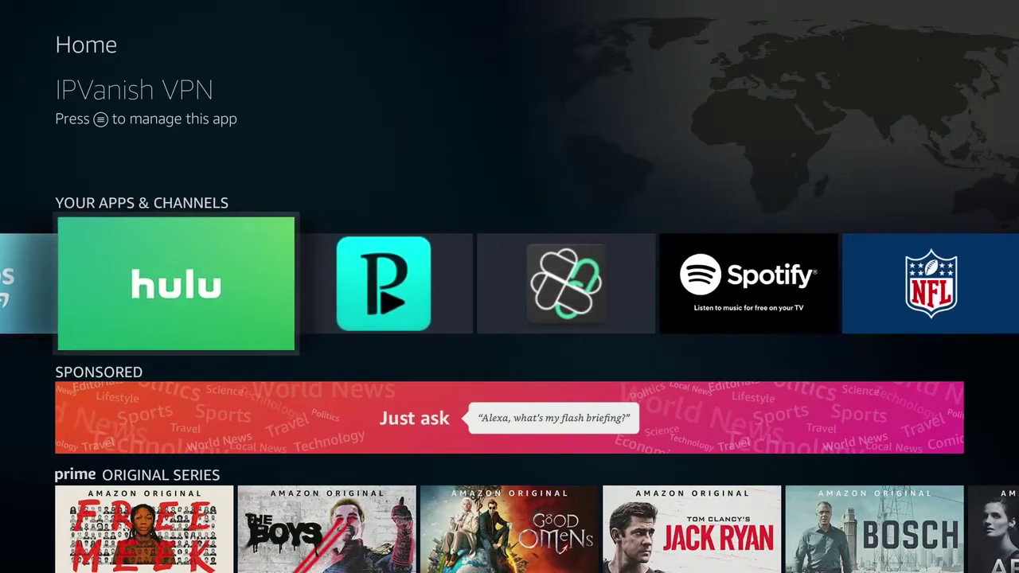
key("Right")
key("Right")
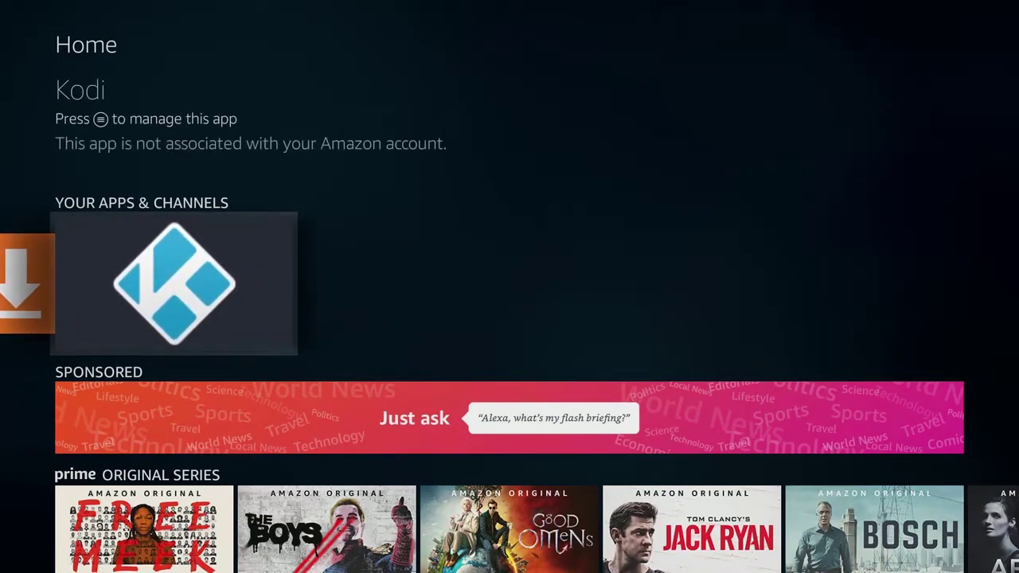
key("Return")
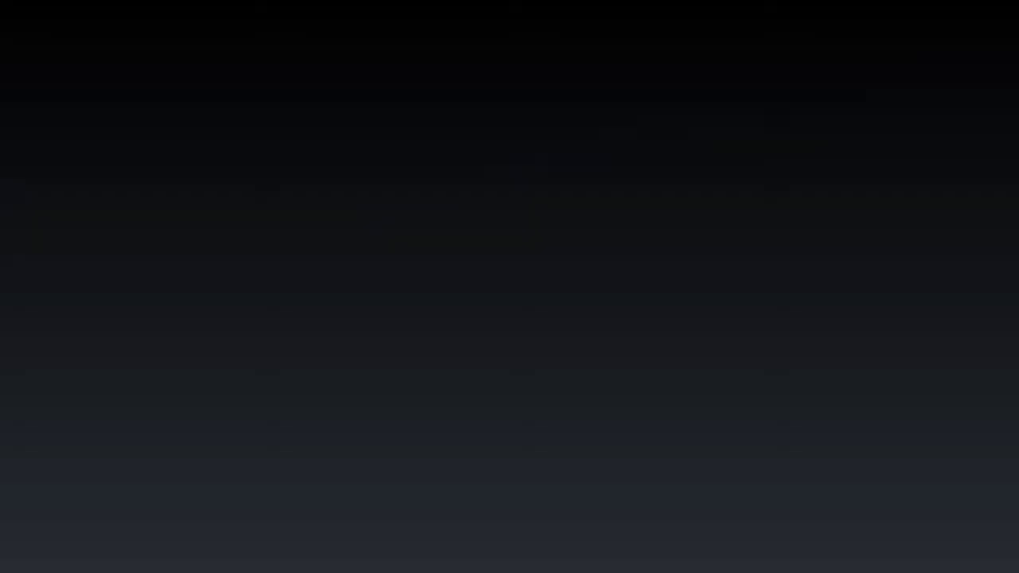